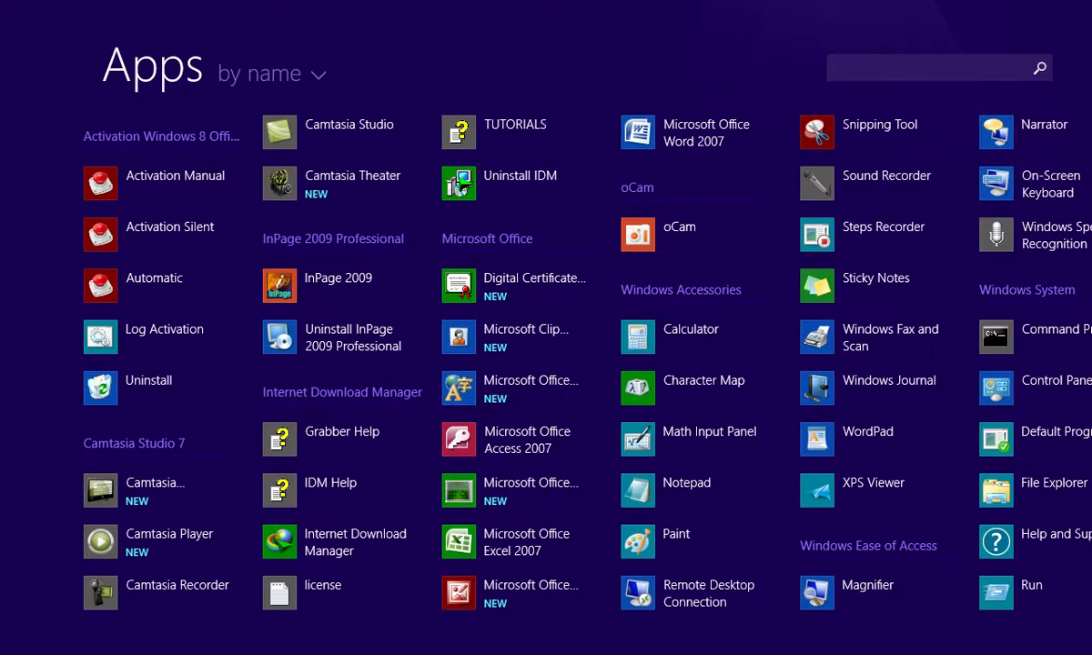
Step: Launch Access 2007 and create a blank database with file name DTABASE NO.6
click(514, 458)
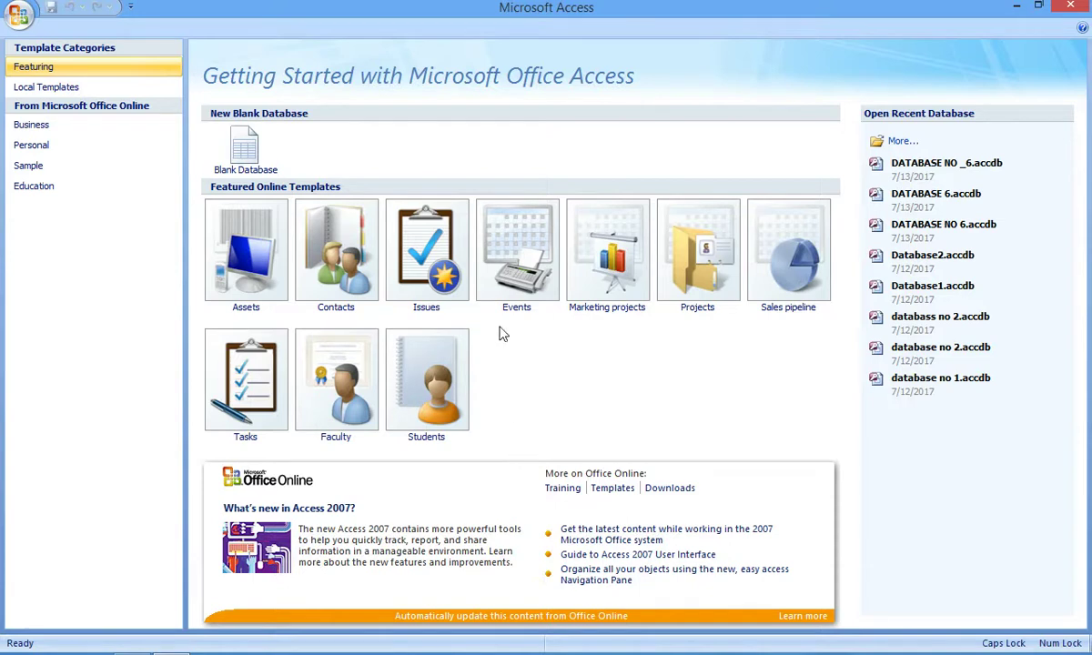
click(246, 161)
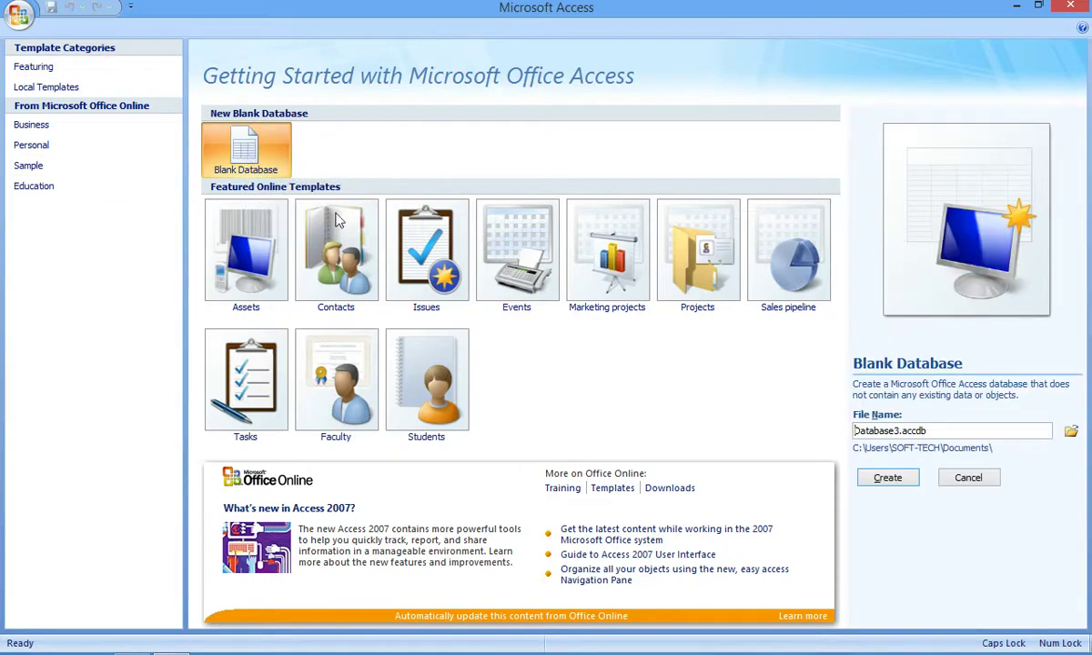
click(948, 435)
key(BackSpace)
key(BackSpace)
key(BackSpace)
key(BackSpace)
key(BackSpace)
key(BackSpace)
key(BackSpace)
key(BackSpace)
key(BackSpace)
key(BackSpace)
key(BackSpace)
key(BackSpace)
key(BackSpace)
key(BackSpace)
key(BackSpace)
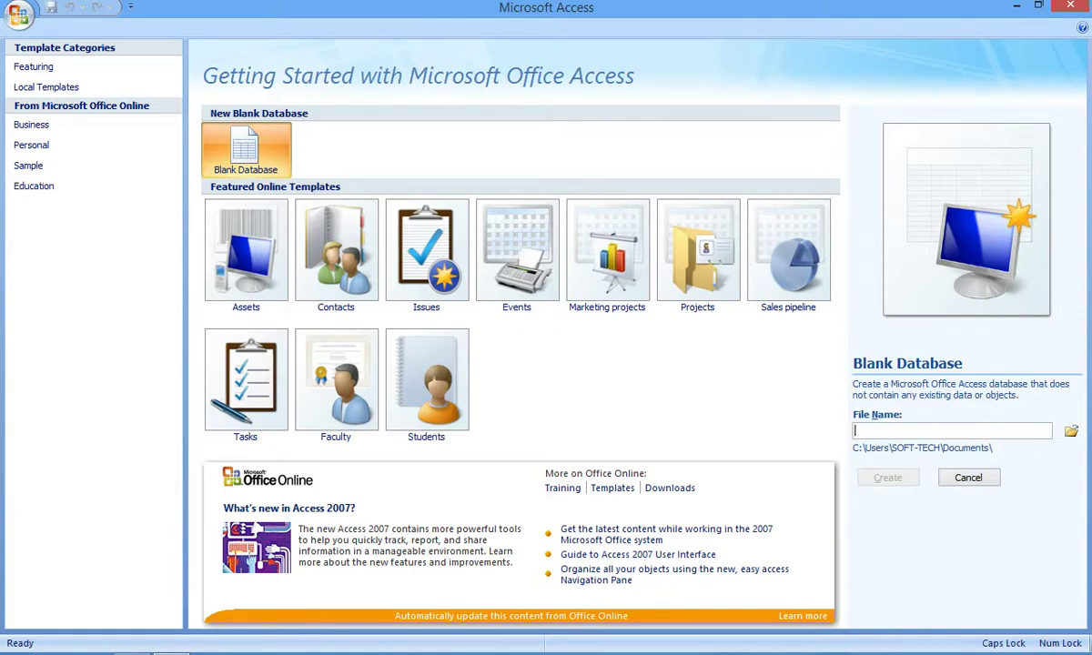
text(DTA)
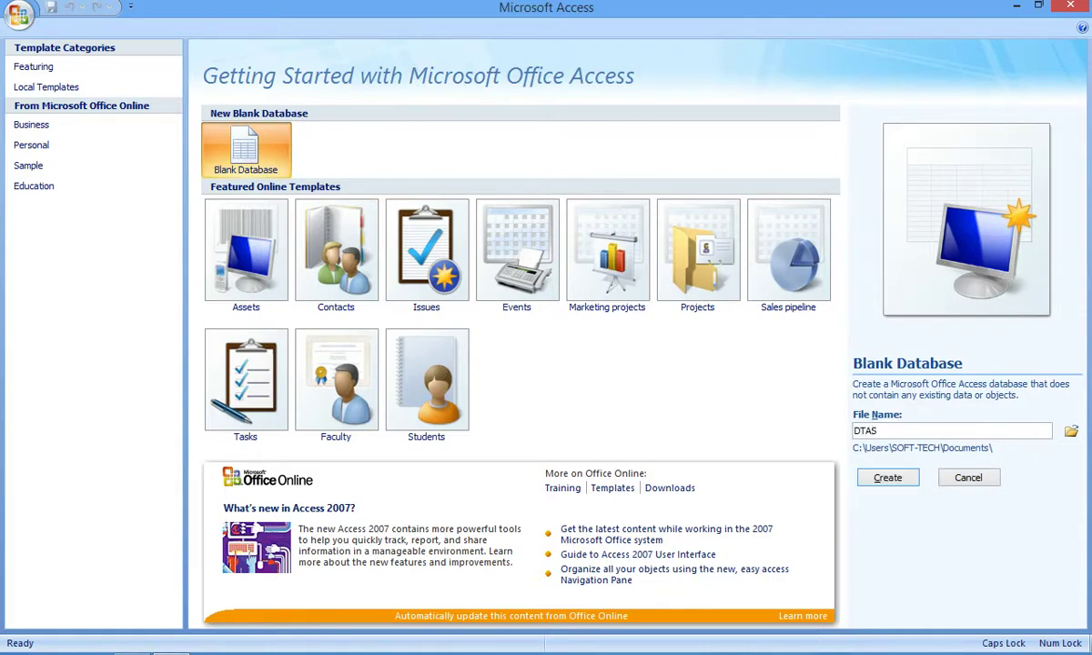
text(BASE NO.6)
click(894, 481)
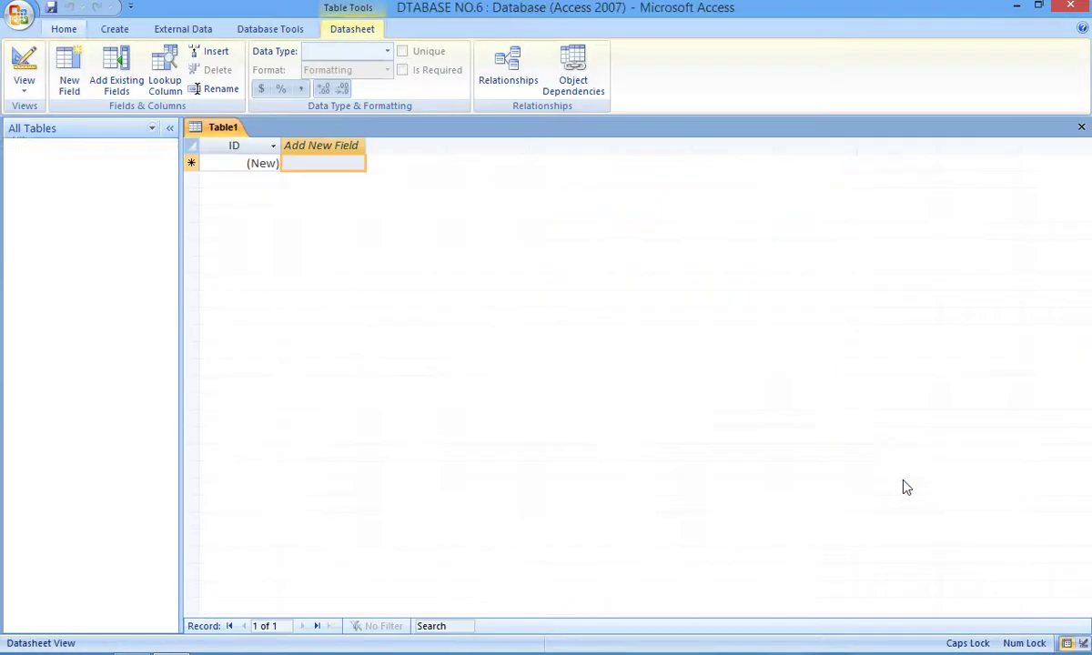
Step: Close the default Table1 and start a new table in Design view
click(1081, 129)
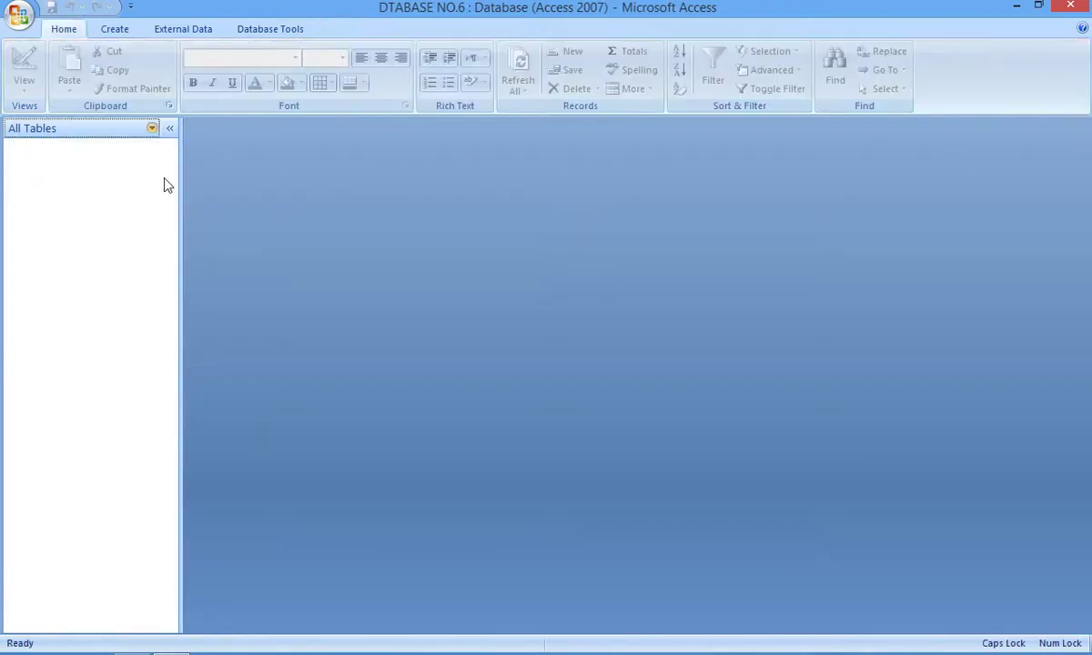
click(116, 31)
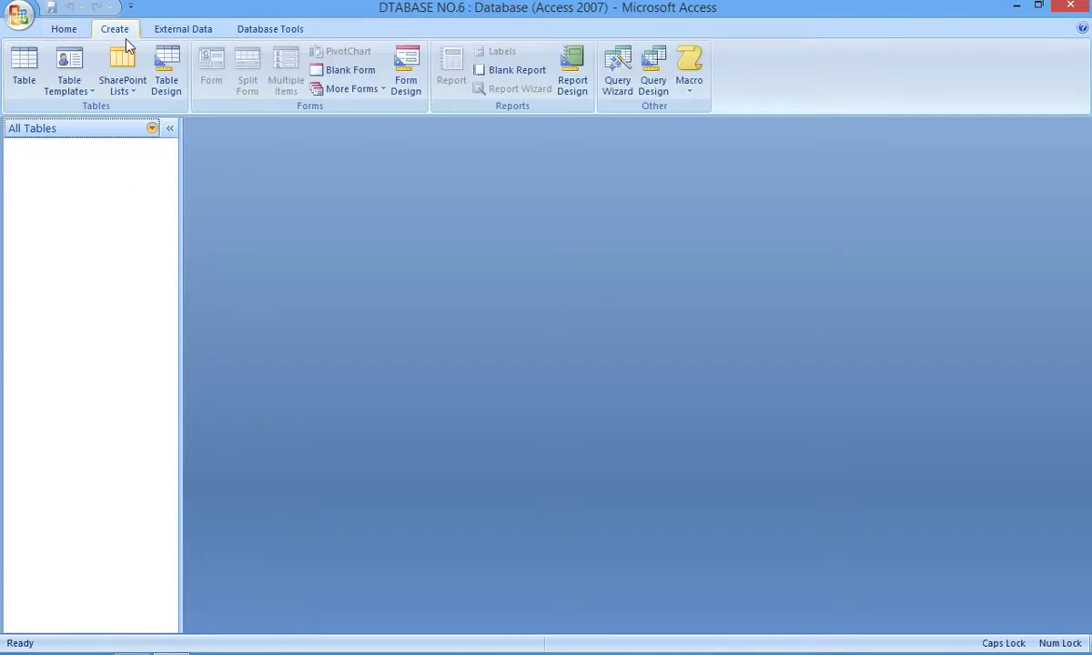
click(169, 90)
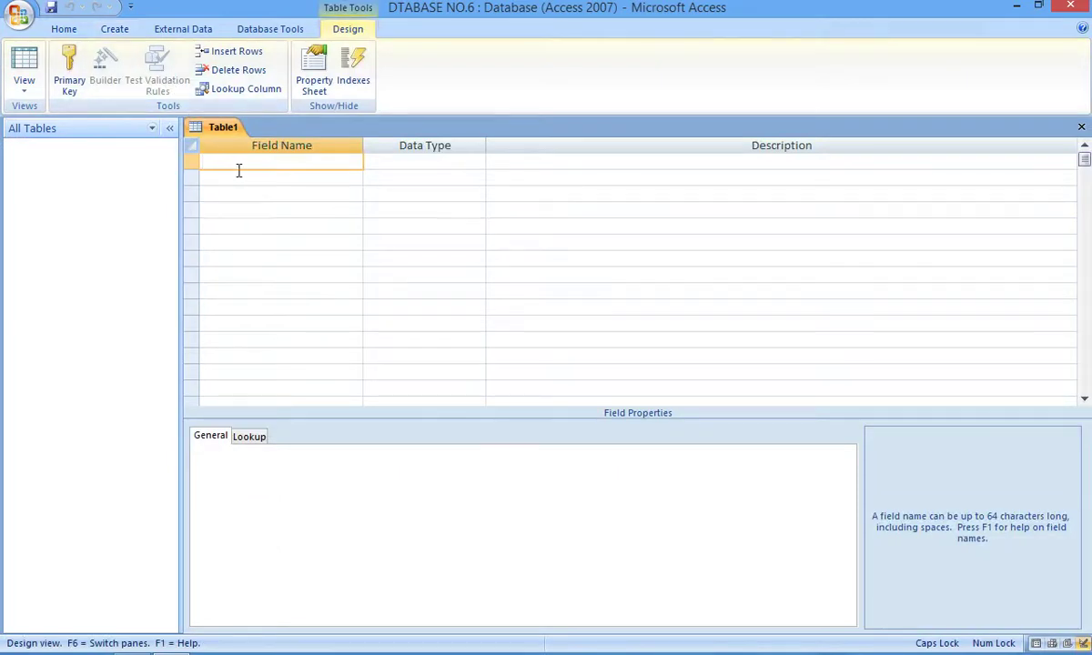
Step: Add a first field named ID with the AutoNumber data type
text(ID)
key(Tab)
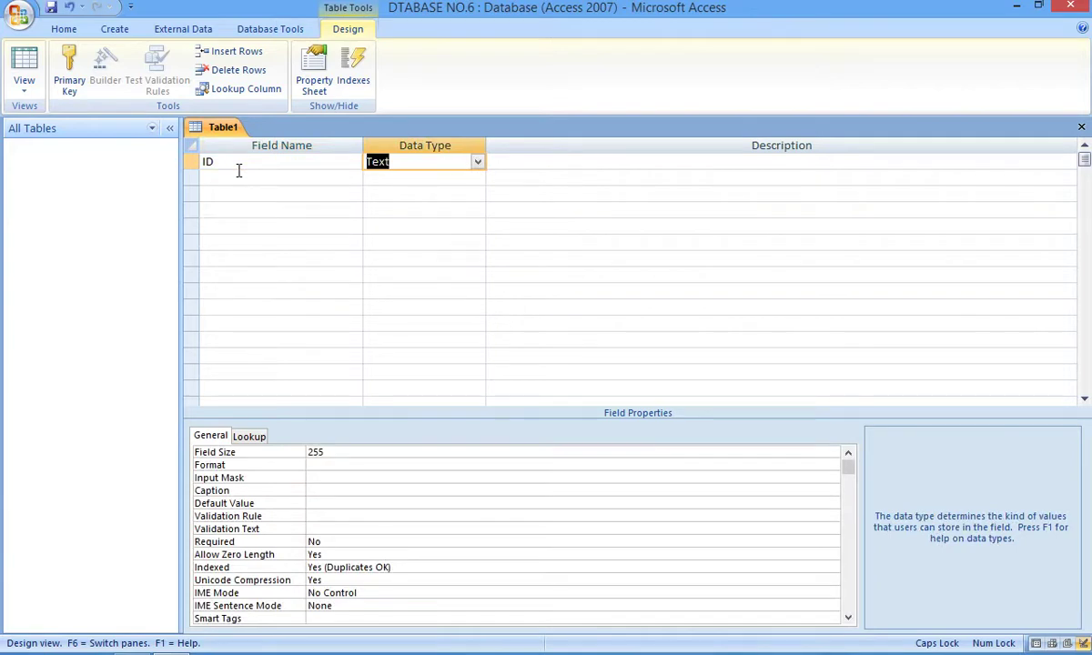
text(a)
key(Down)
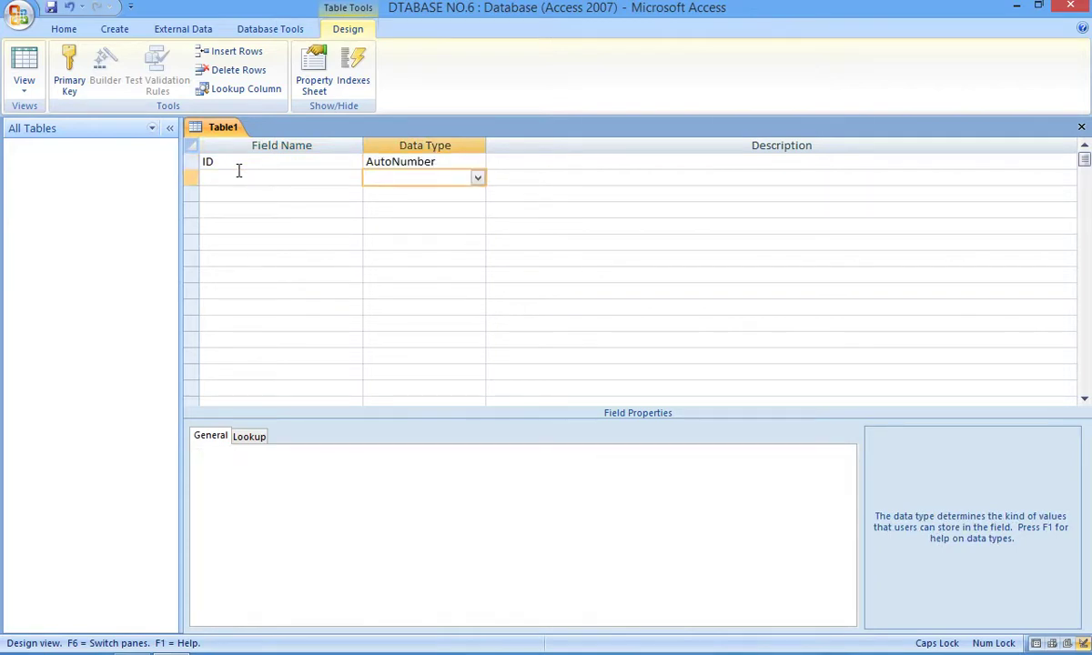
click(480, 164)
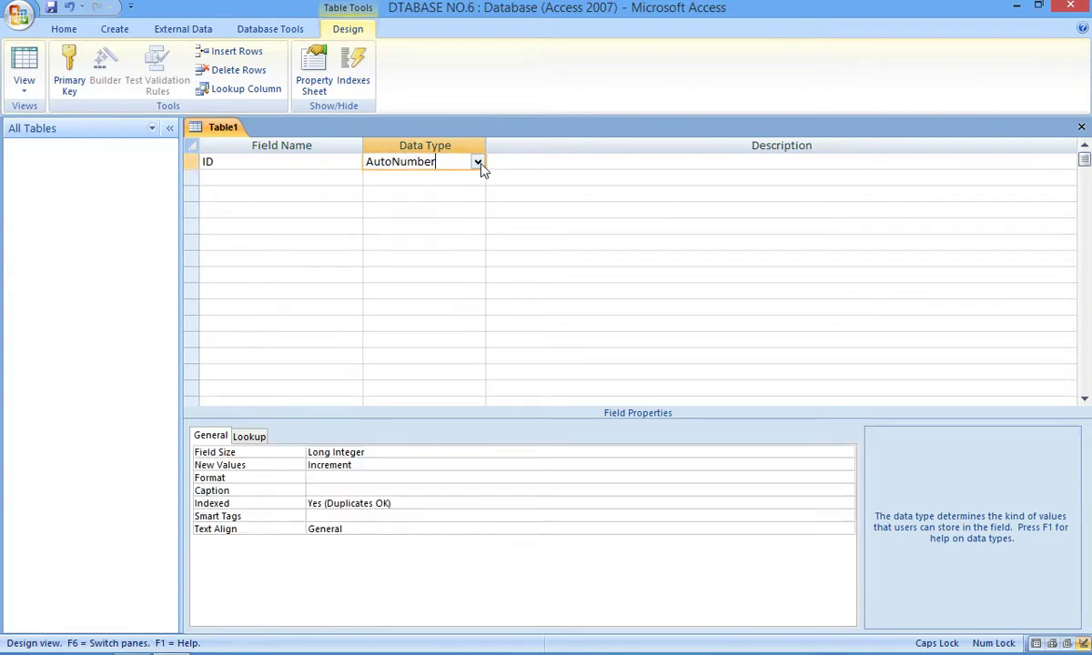
click(479, 163)
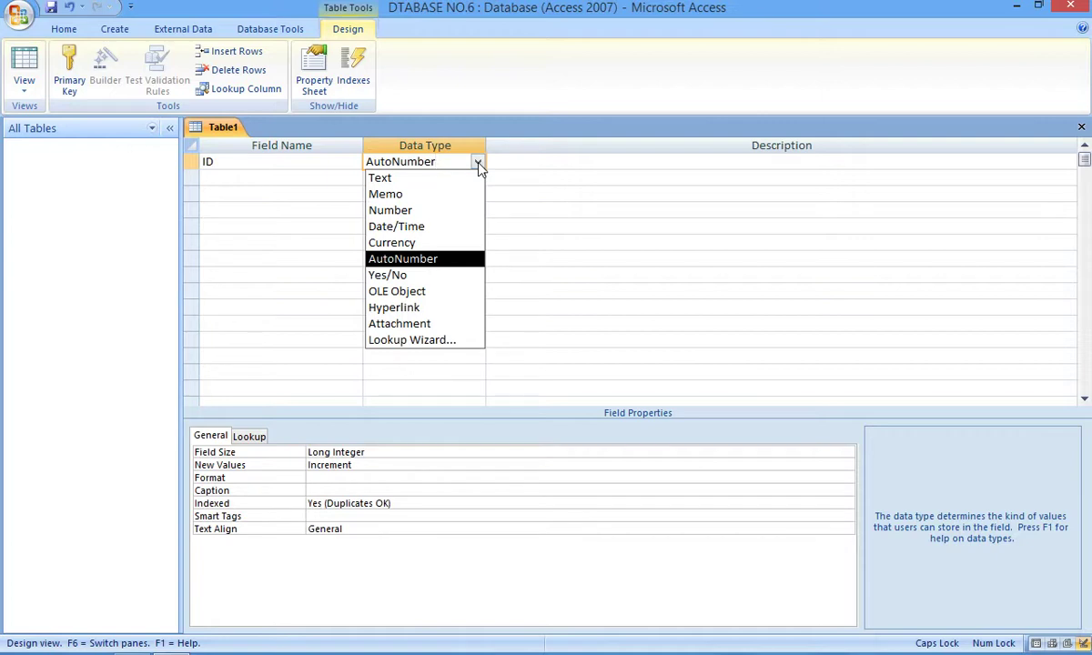
click(451, 260)
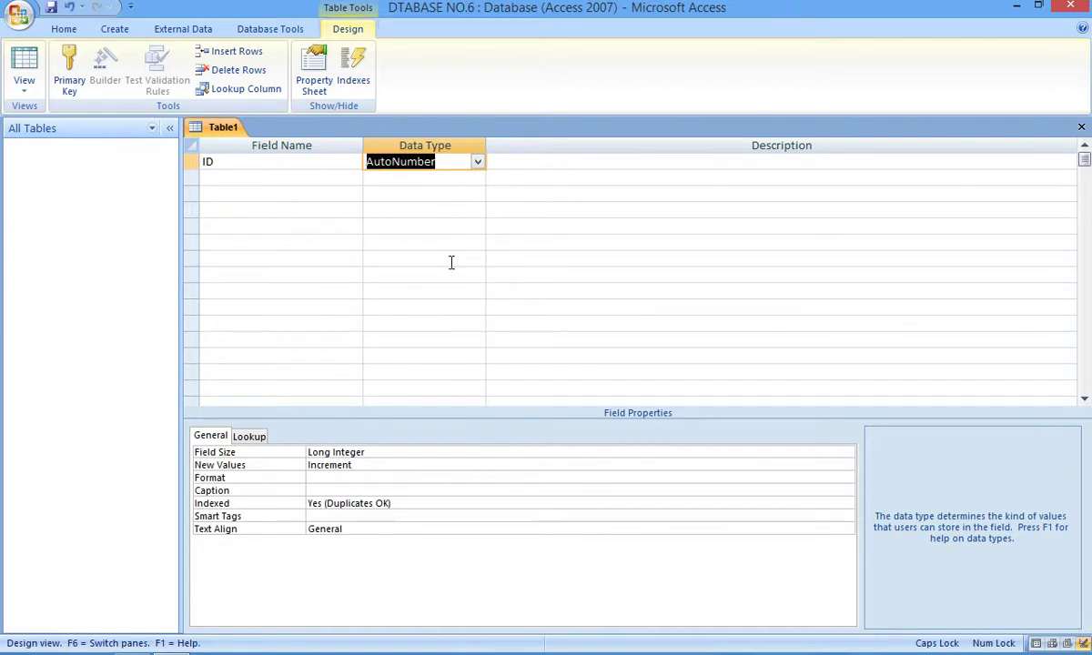
click(319, 179)
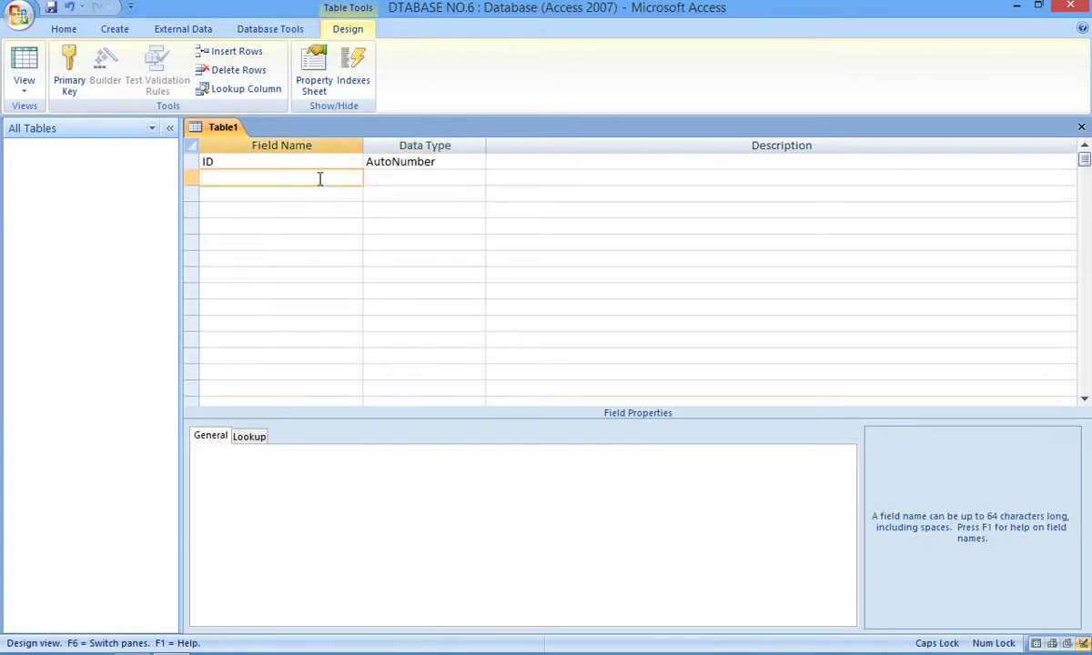
Step: Add NAME, F NAME and JOB as Text fields
text(NAME)
key(Tab)
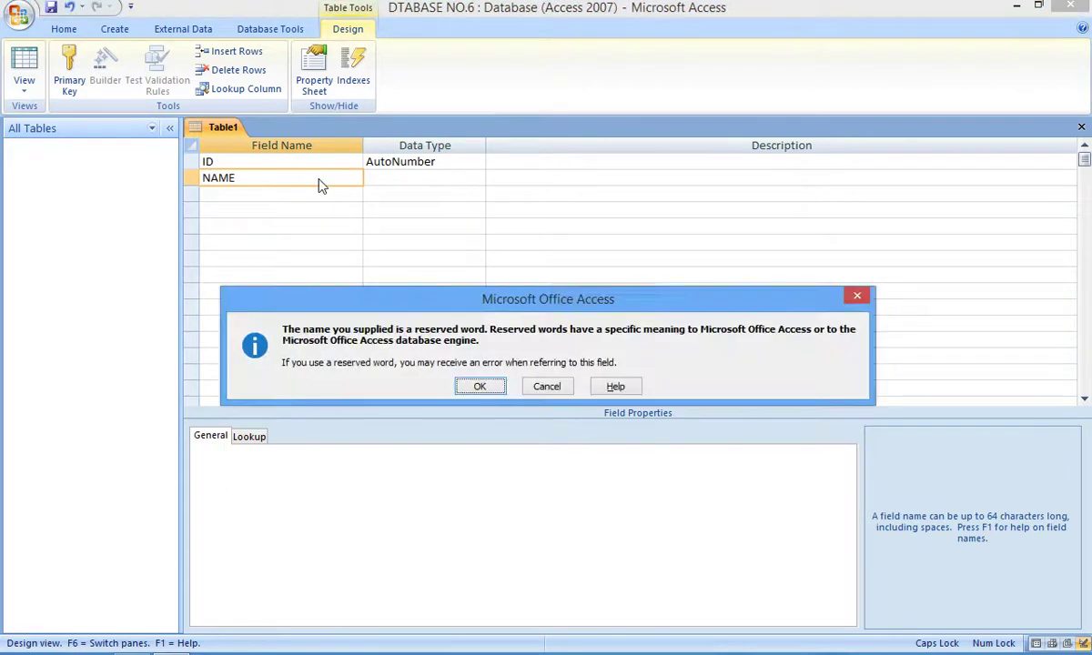
key(Return)
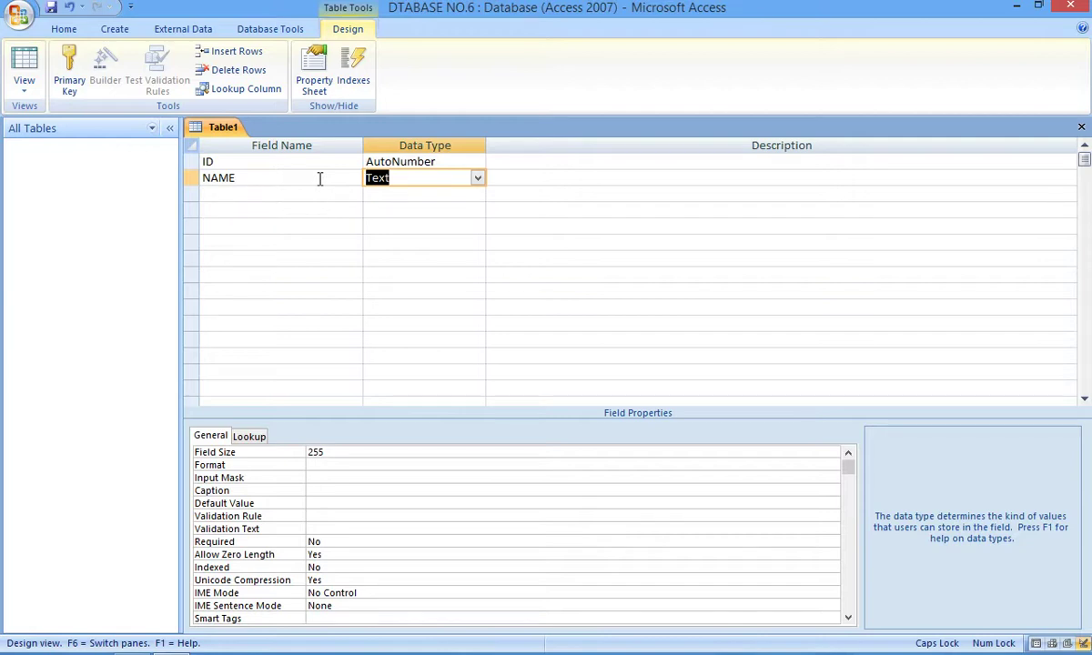
key(Down)
key(Left)
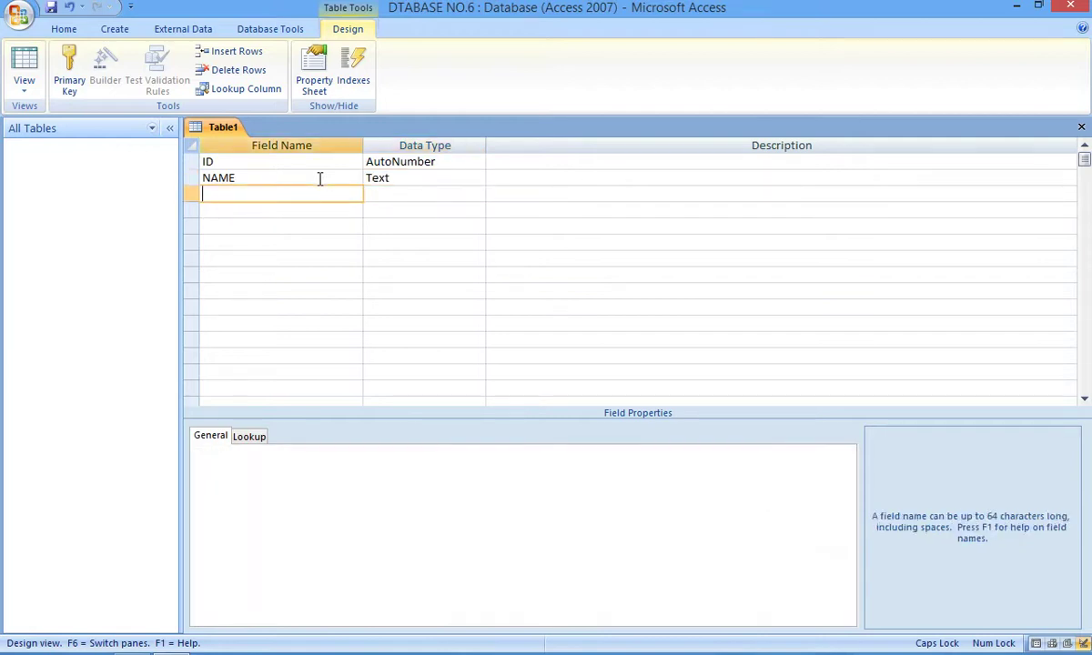
text(F NAME)
key(Tab)
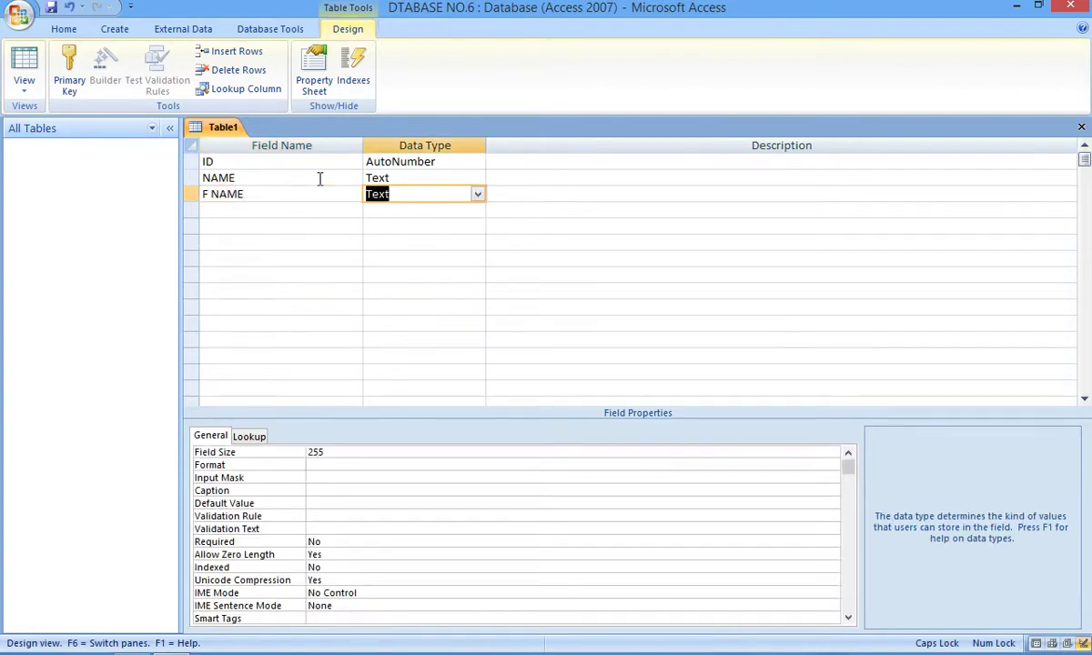
key(Down)
key(Left)
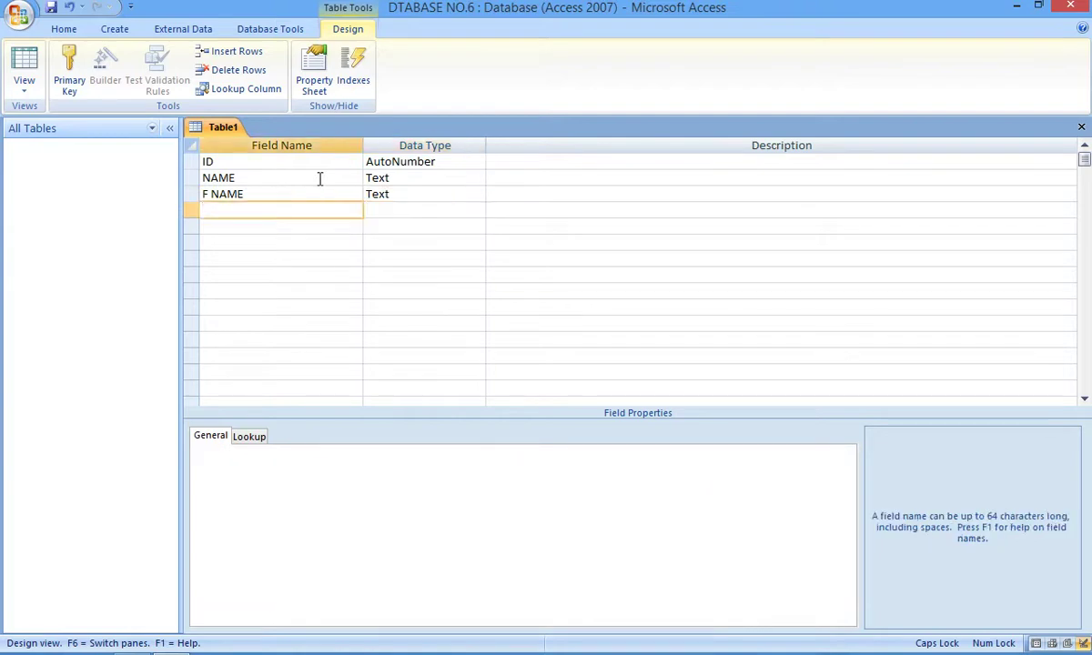
text(JOB)
key(Tab)
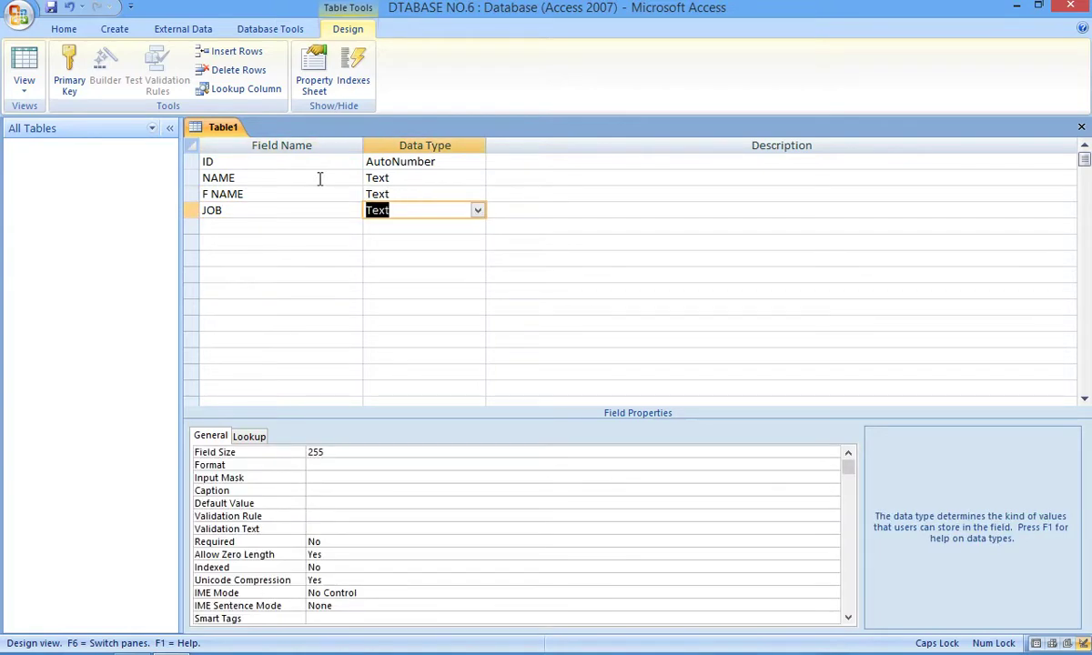
key(Down)
key(Left)
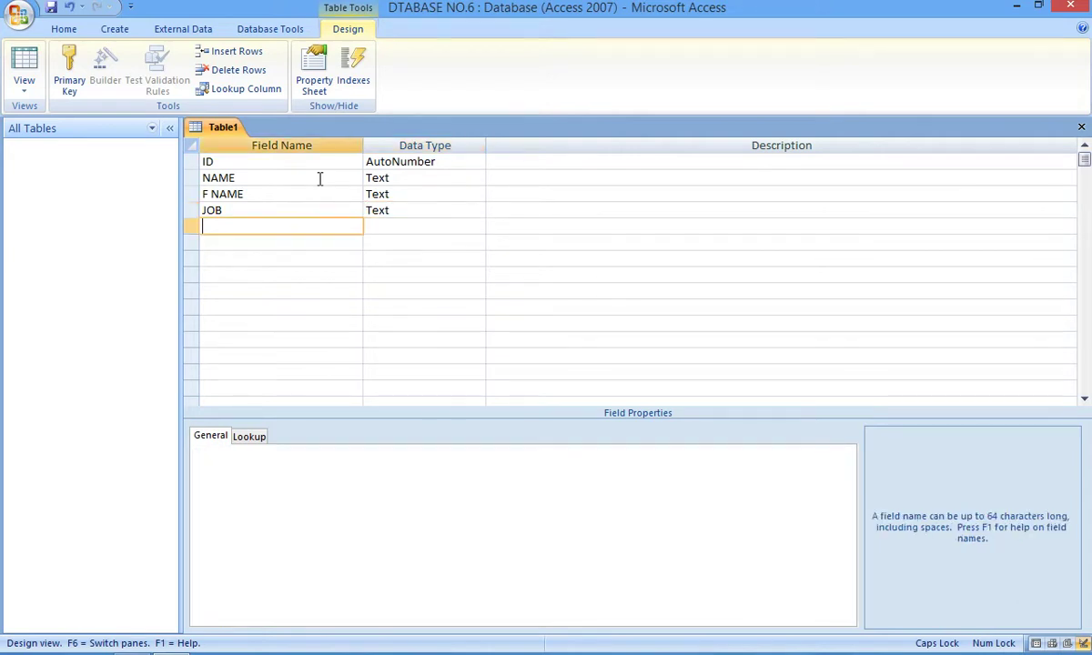
Step: Add a SALARY field with the Number data type
text(SALARY)
key(Tab)
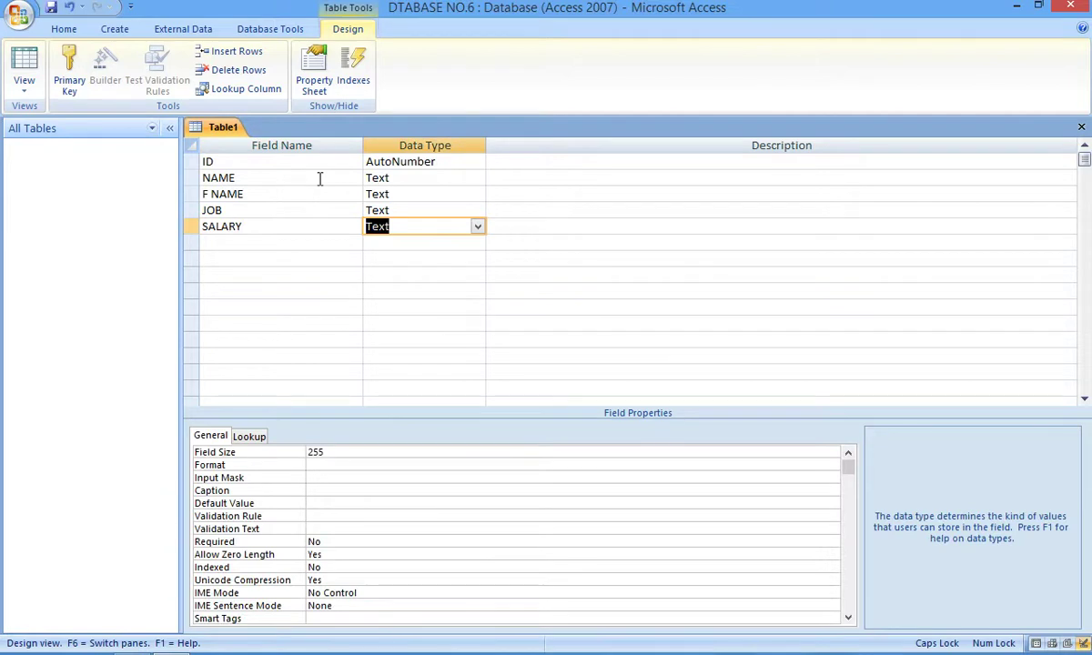
text(Number)
click(478, 228)
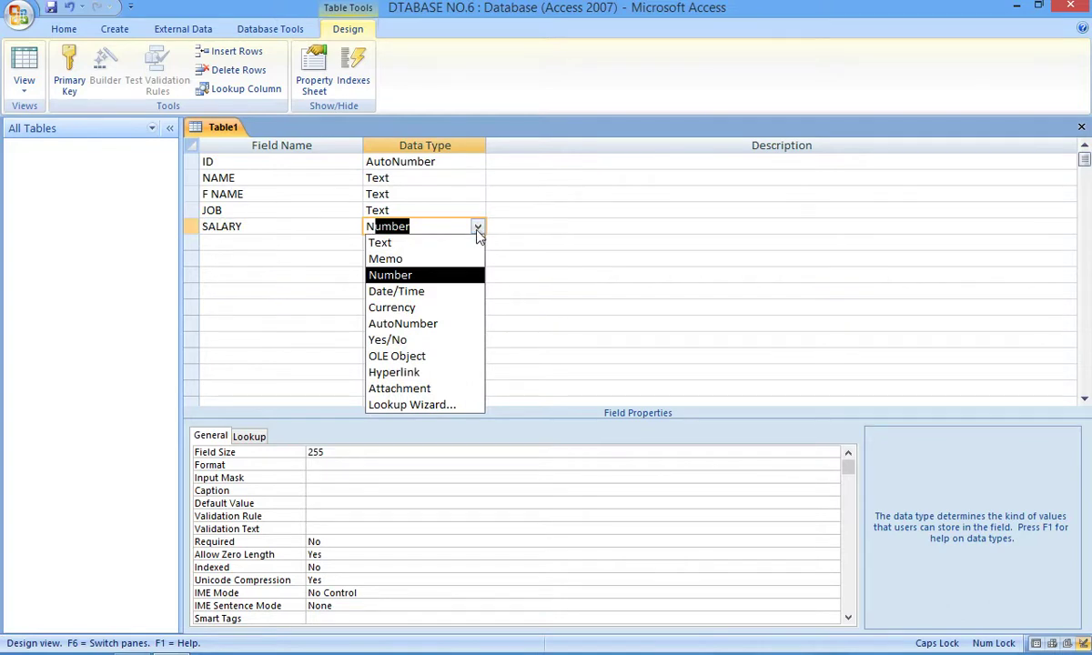
click(427, 274)
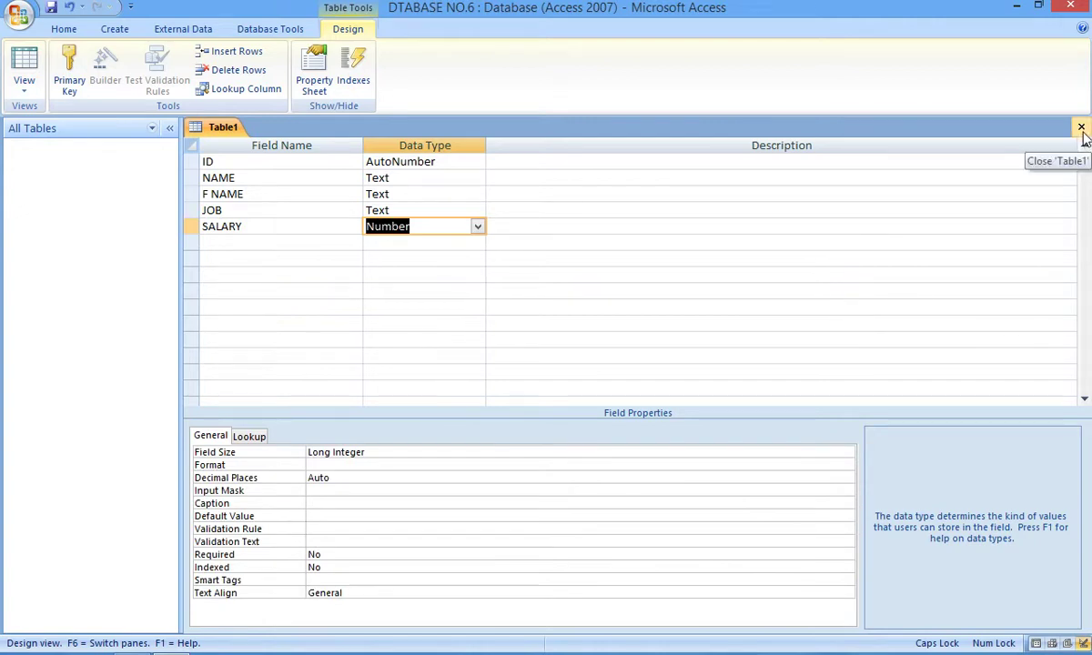
Step: Close the design, saving the table as JOB REPORT and answering the primary key prompt
click(1081, 128)
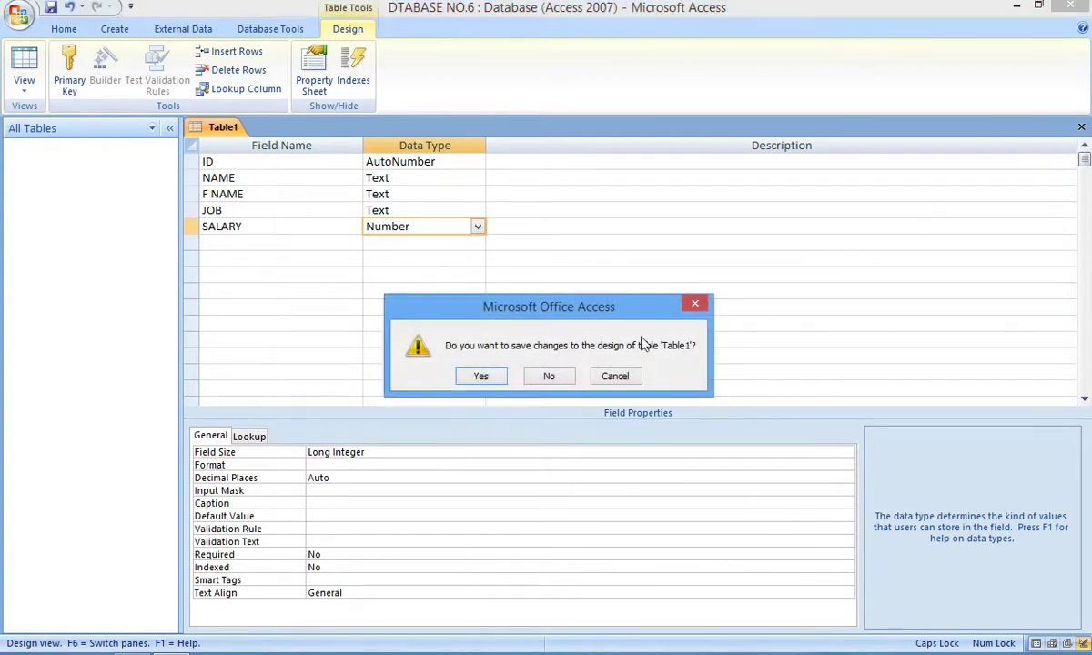
click(482, 377)
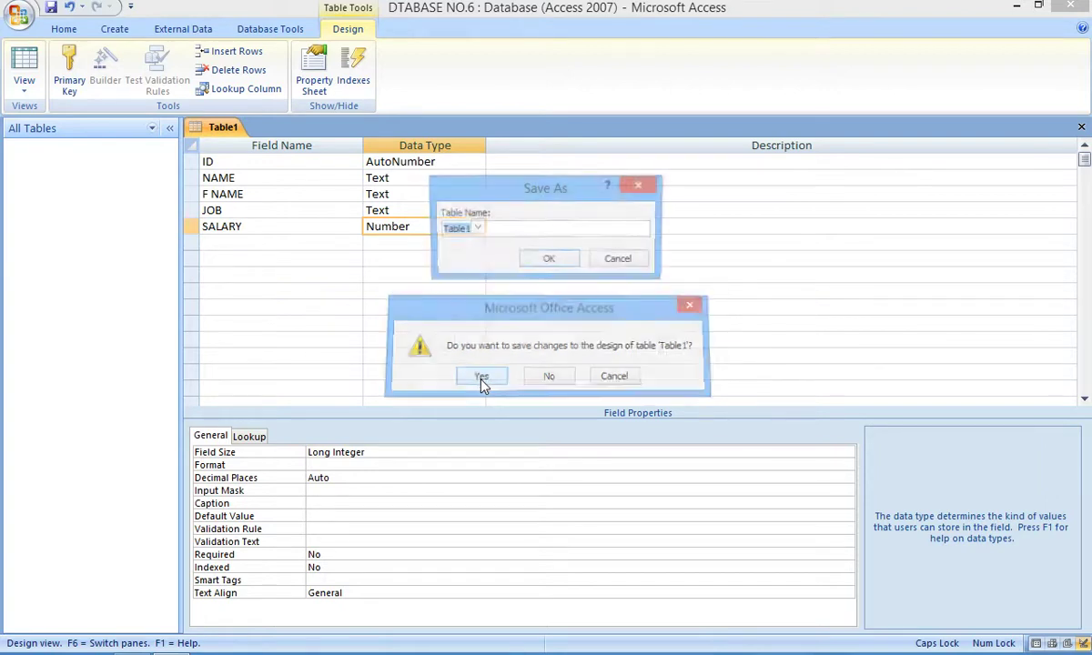
text(J)
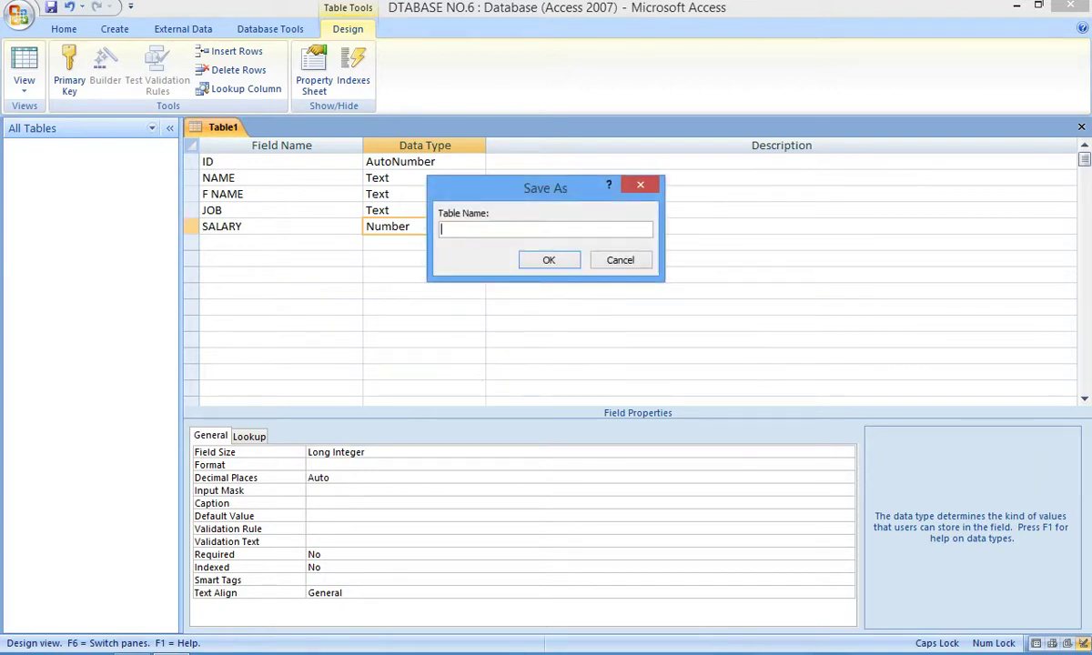
text(OB REPORT)
click(546, 261)
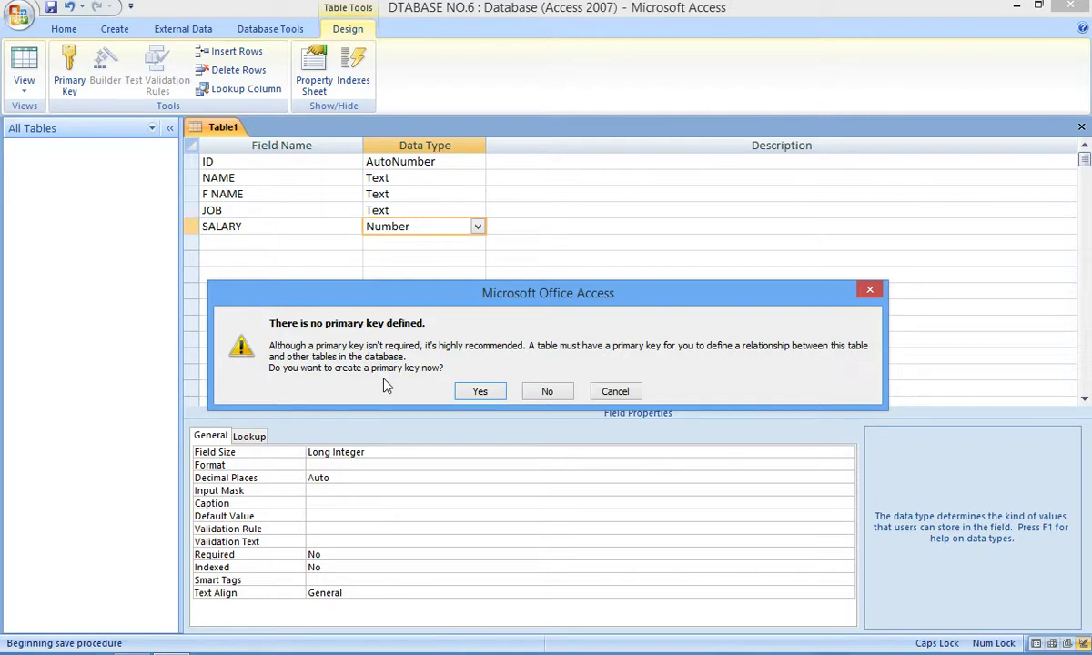
click(547, 392)
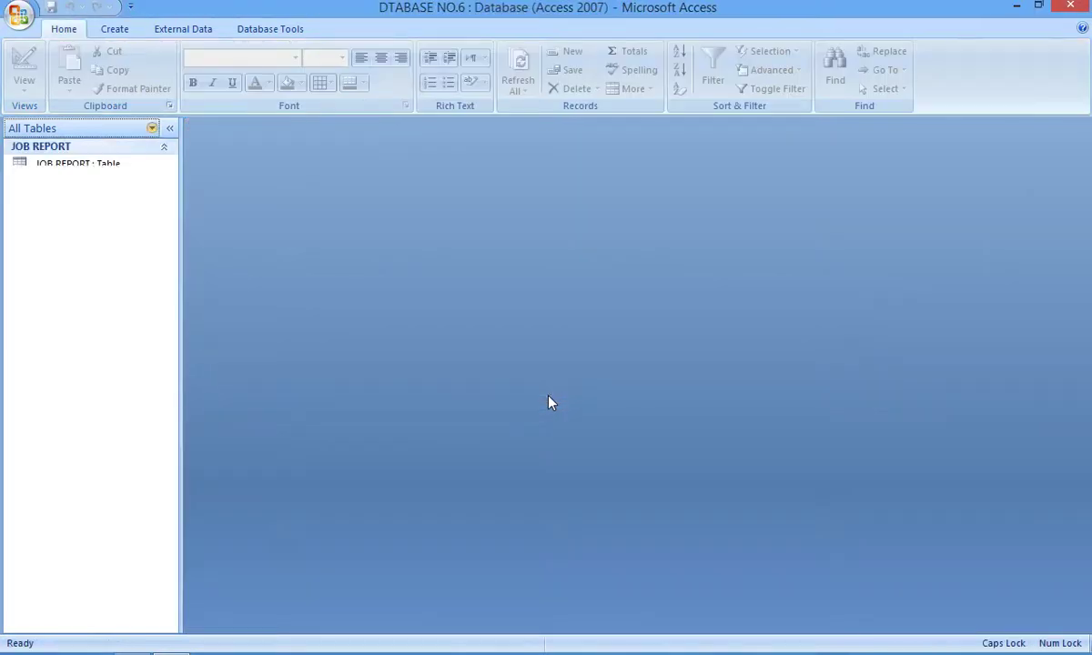
Step: Open JOB REPORT, enter a person's name in the first record's NAME field, then close it
double_click(71, 169)
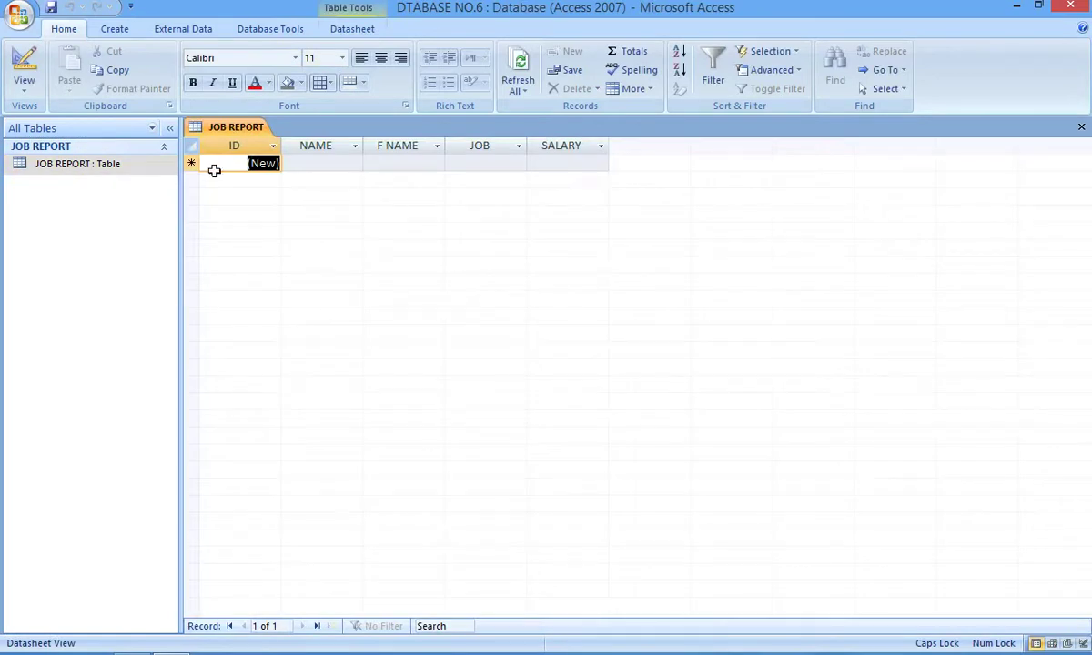
key(Tab)
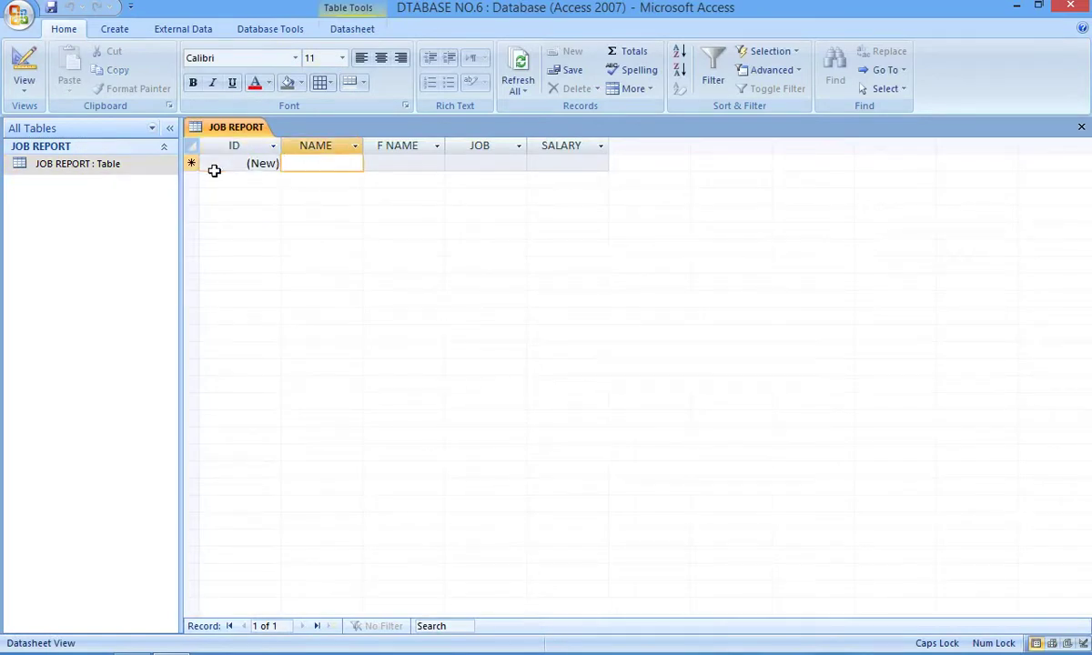
text(KHAN)
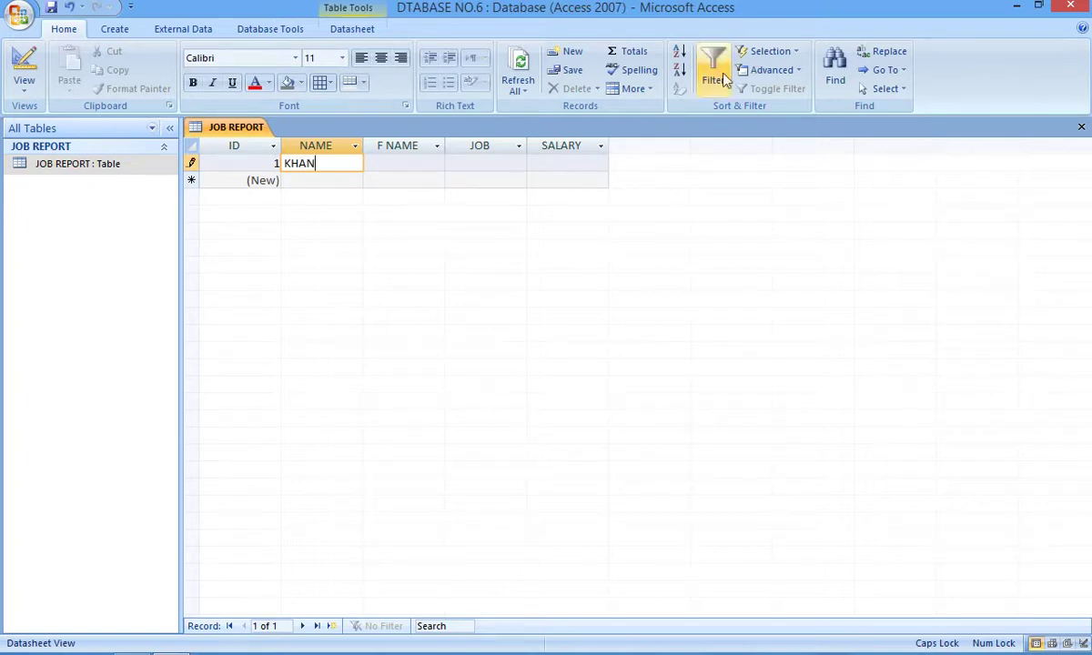
mouse_move(1076, 116)
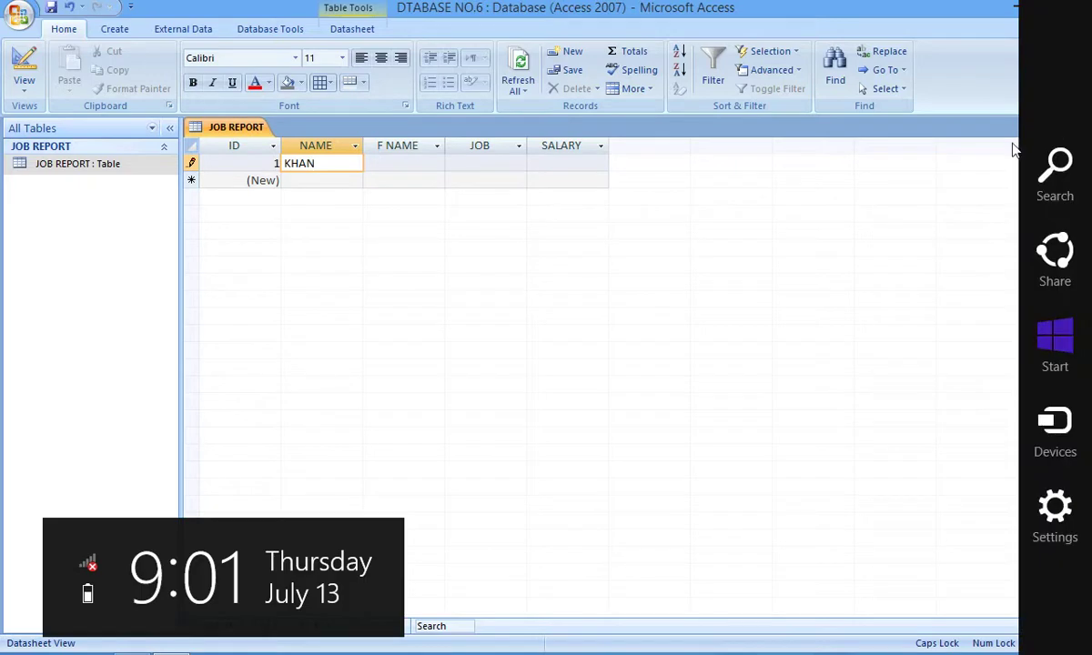
click(1081, 127)
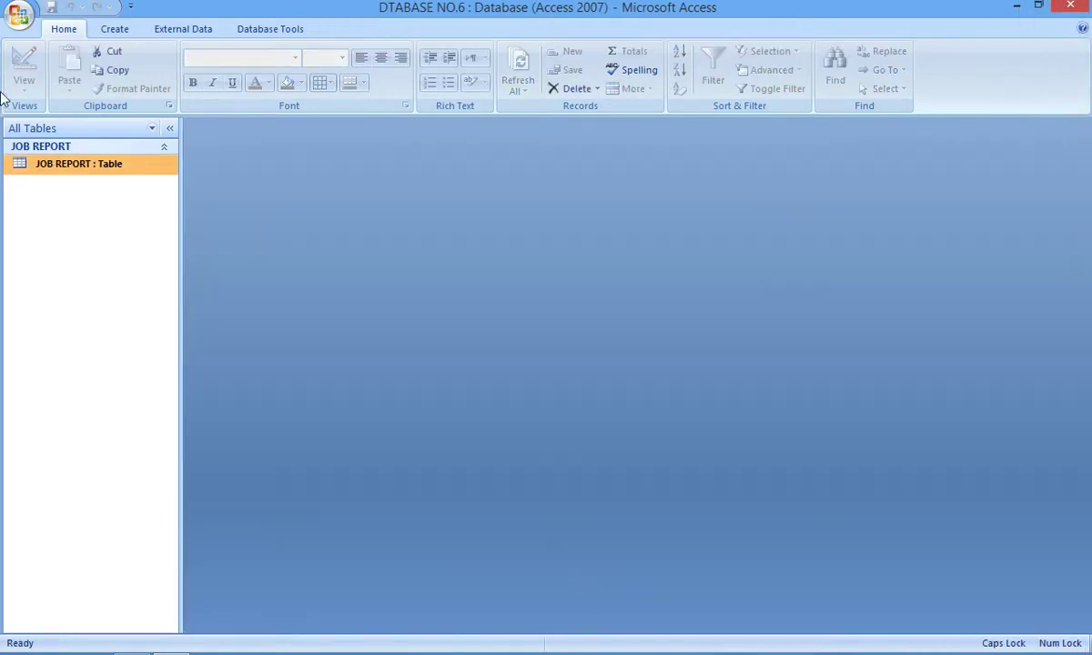
click(119, 36)
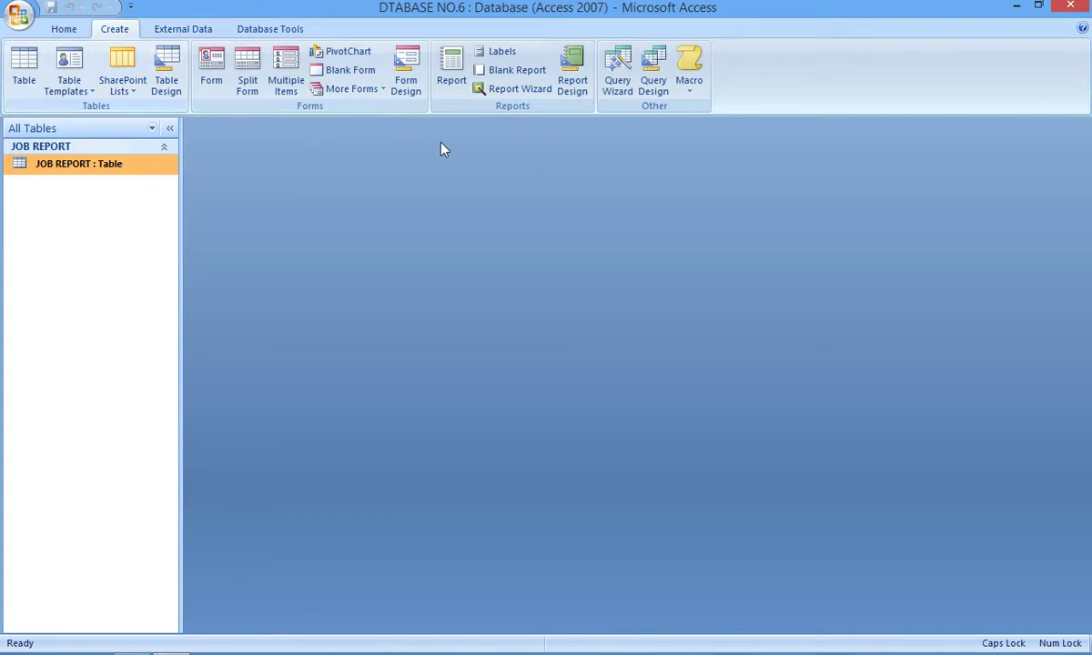
Step: Start a query design on JOB REPORT with ID, NAME, F NAME, JOB and SALARY in the grid
click(655, 86)
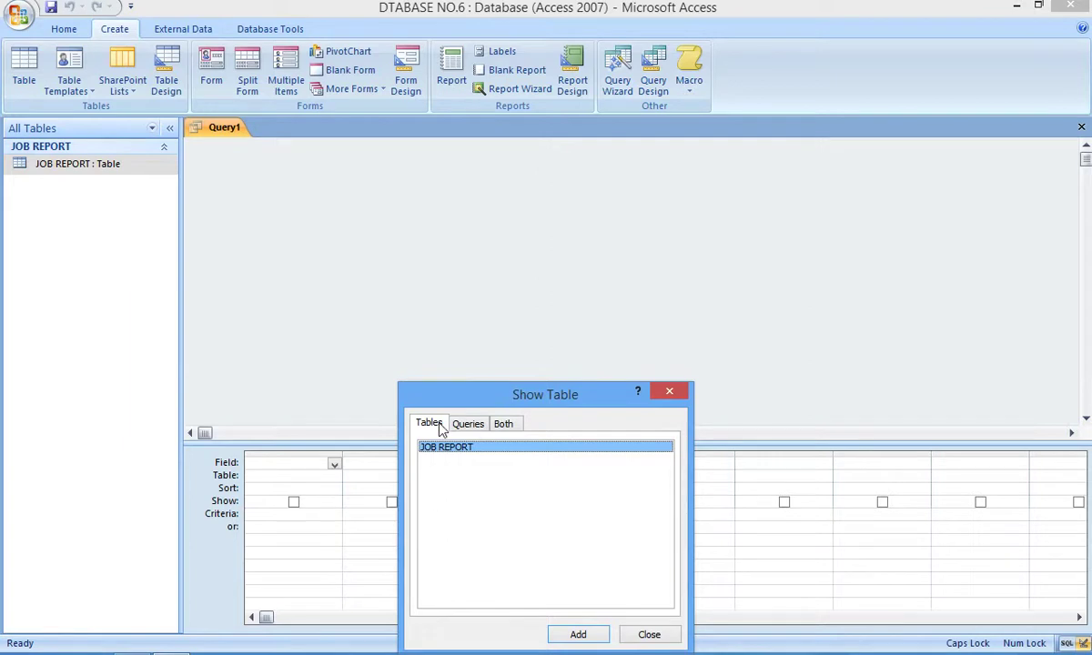
click(582, 637)
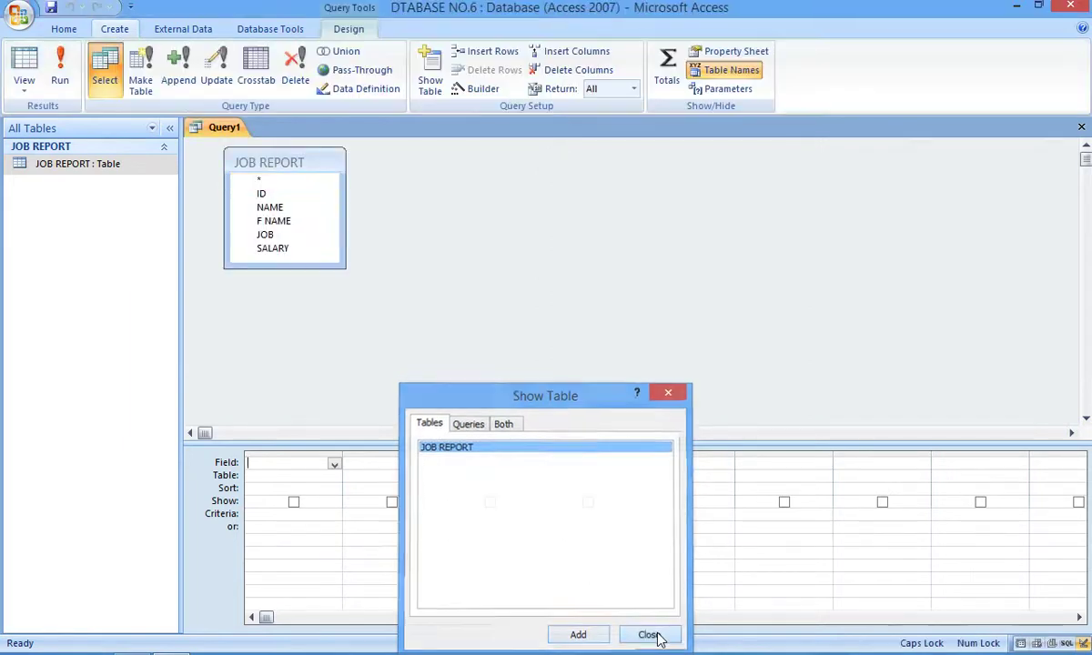
click(650, 636)
click(261, 193)
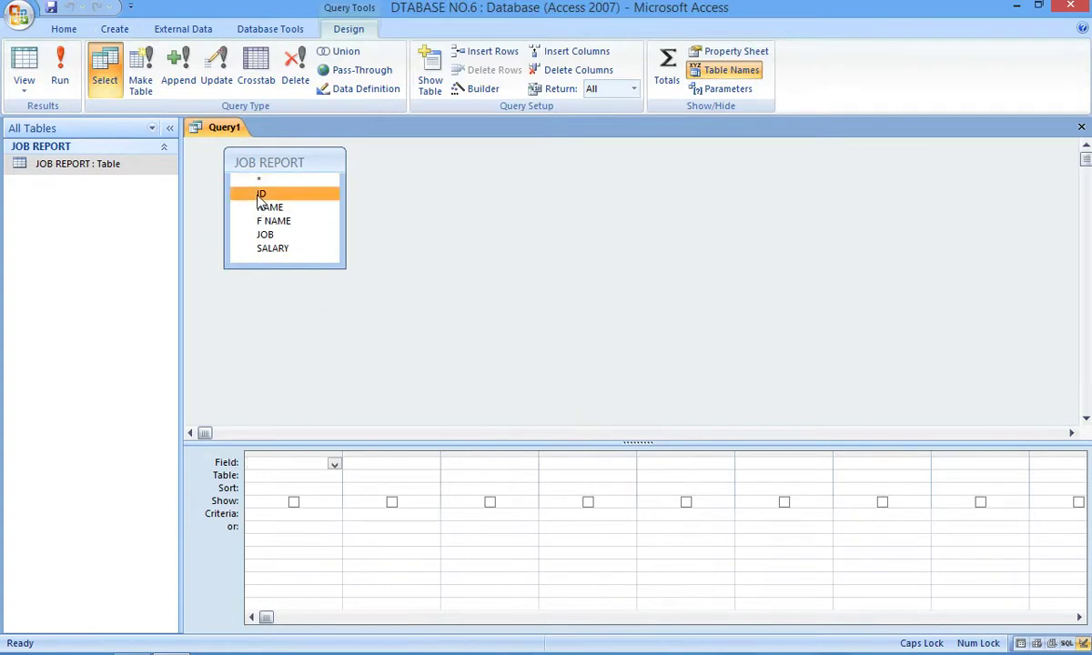
shift+click(264, 209)
shift+click(266, 221)
shift+click(265, 234)
shift+click(271, 249)
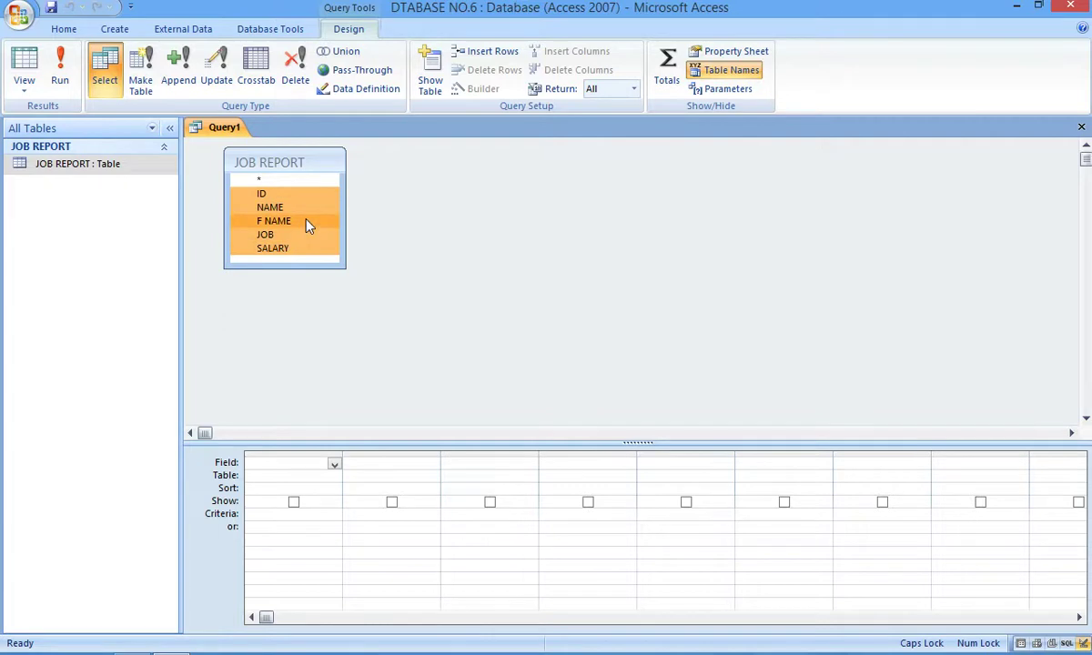
drag(308, 225, 293, 503)
click(687, 466)
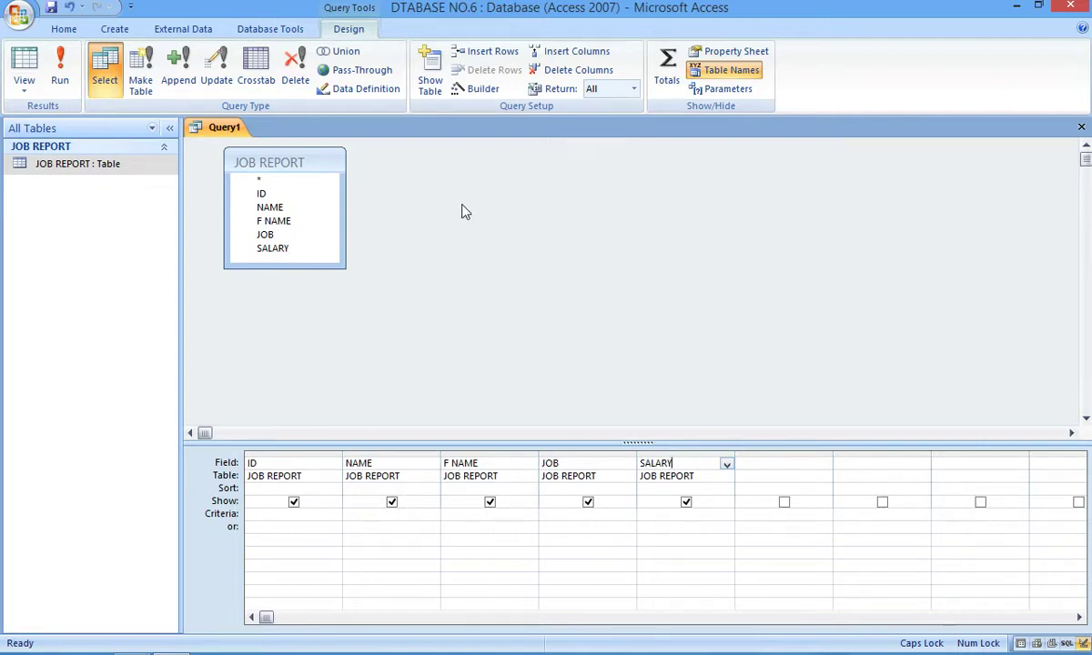
Step: In the Expression Builder, type SALARY:IIF([JOB]="ENGINEER",40000,IIF([JOB]="DOCTOR",8000 and begin a third IIF
click(476, 91)
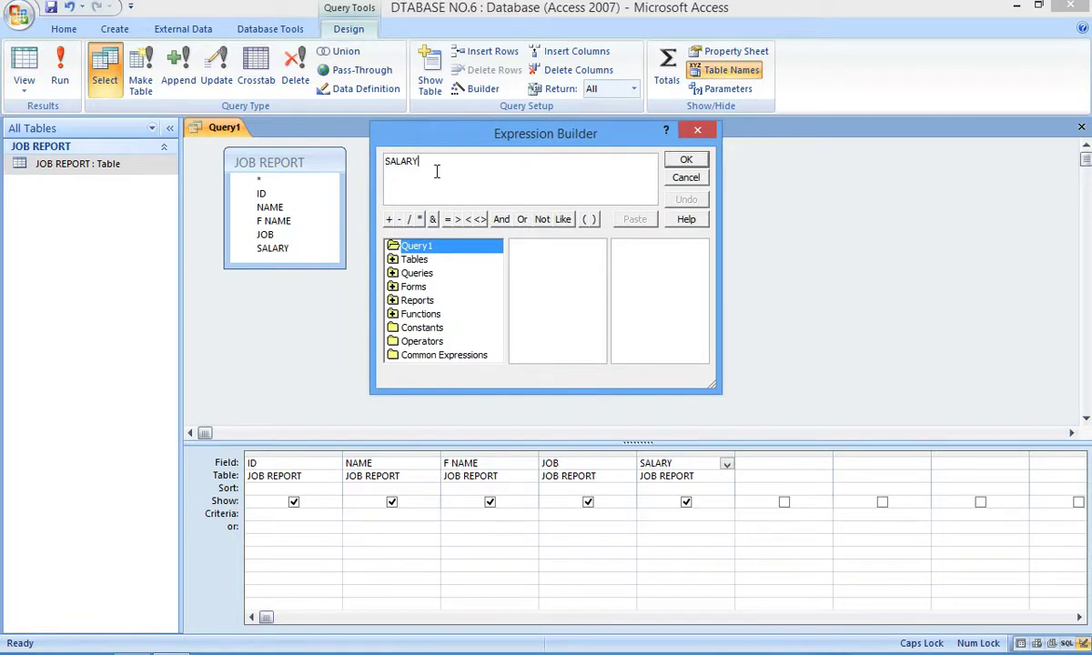
text(:)
text(IIF)
text(()
text([JOB]="EN)
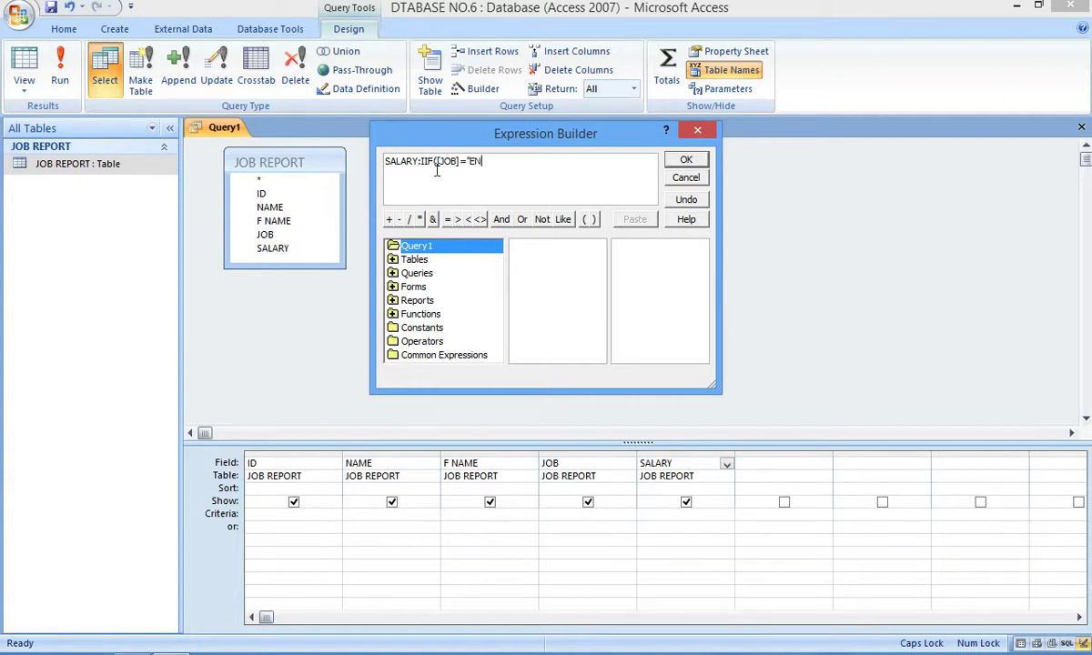
text(GINEER",40000)
text(,II)
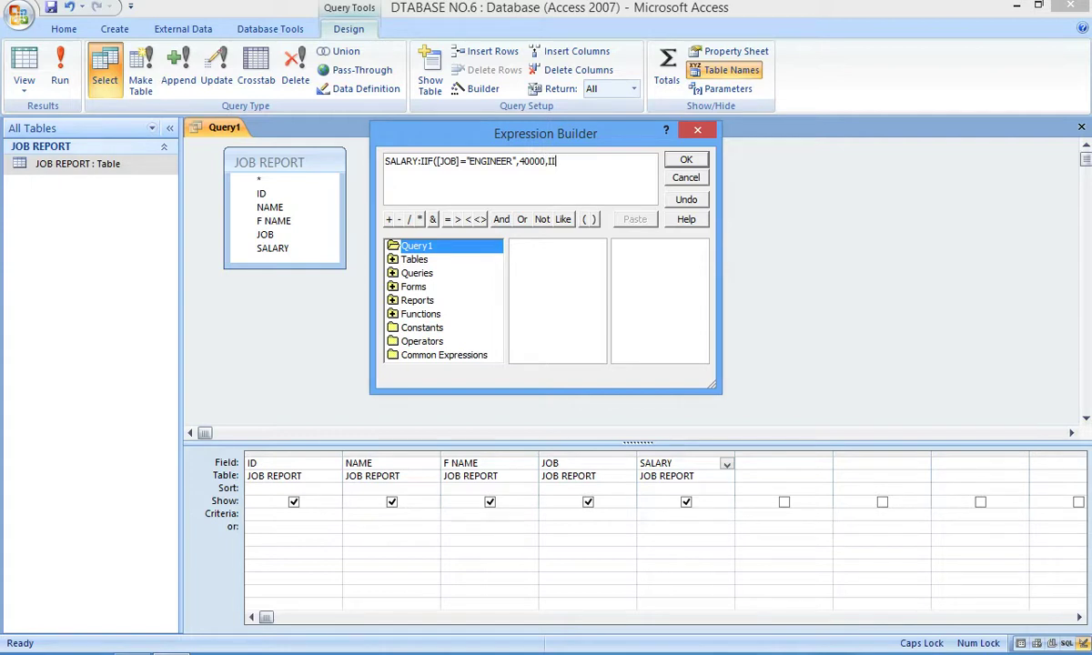
text(F([JOB]="DOCTOR",8000)
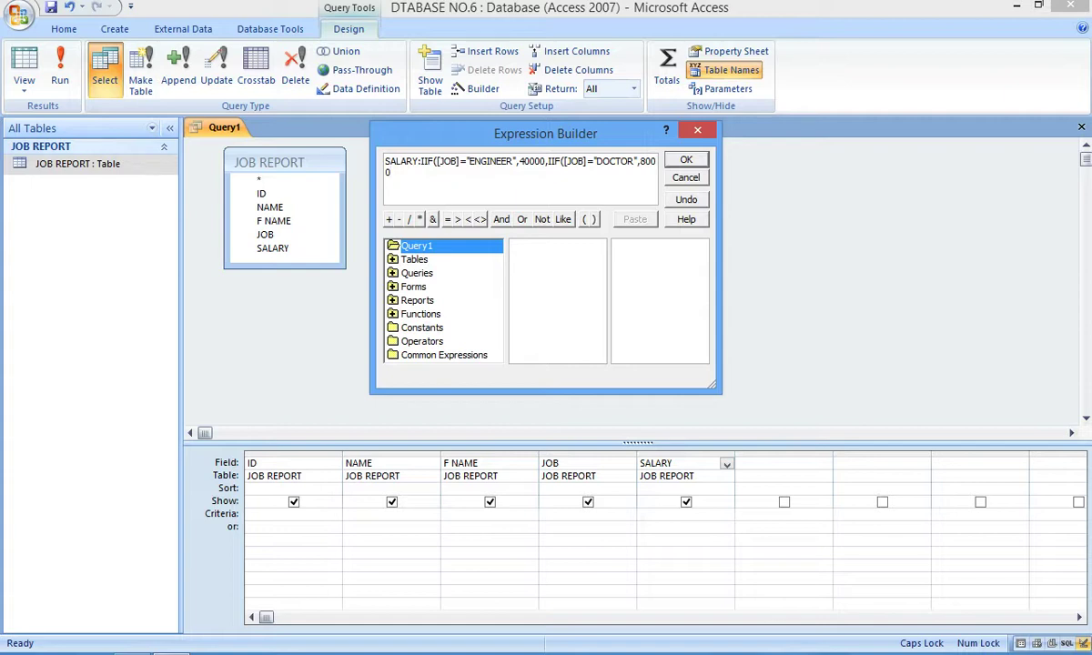
text(,IIF([JOB]=")
Step: Complete the expression with TEACHER at 70000, close all parentheses, and apply it
text(TEACHER)
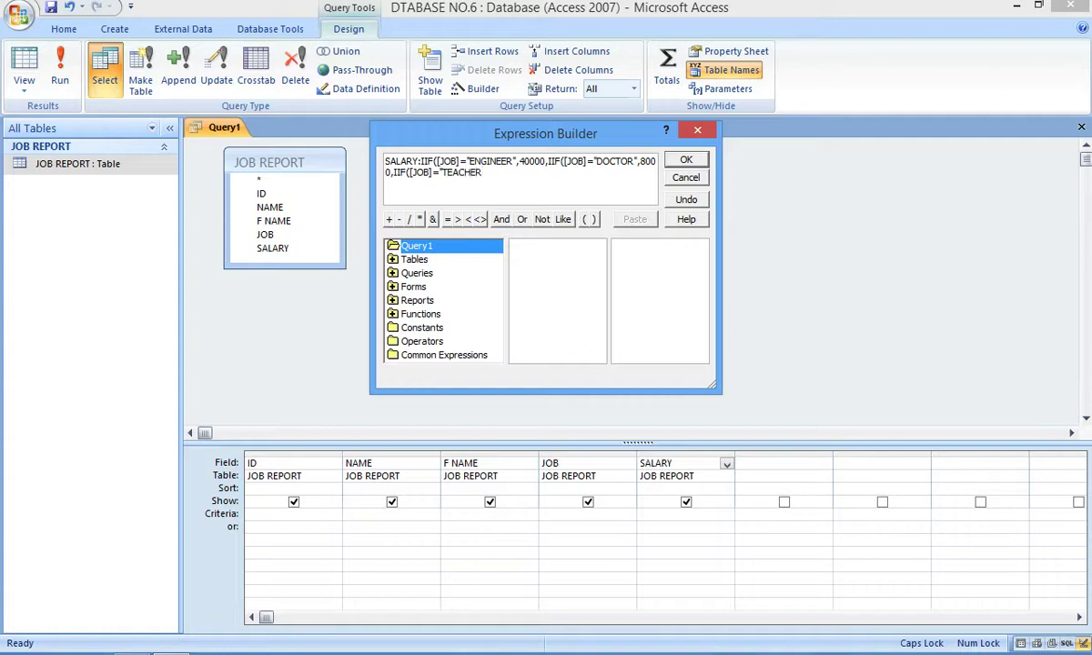
text(",70000)
text())))
click(687, 163)
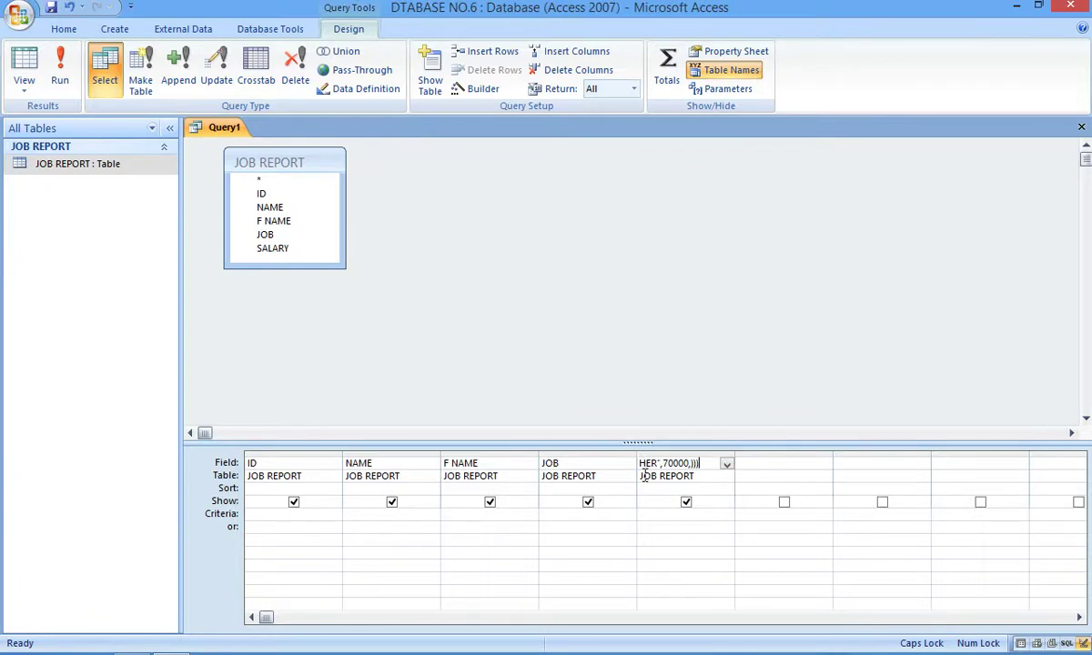
Step: Run the query and give record 1 a father's name and job DOCTOR, yielding salary 8000
click(59, 75)
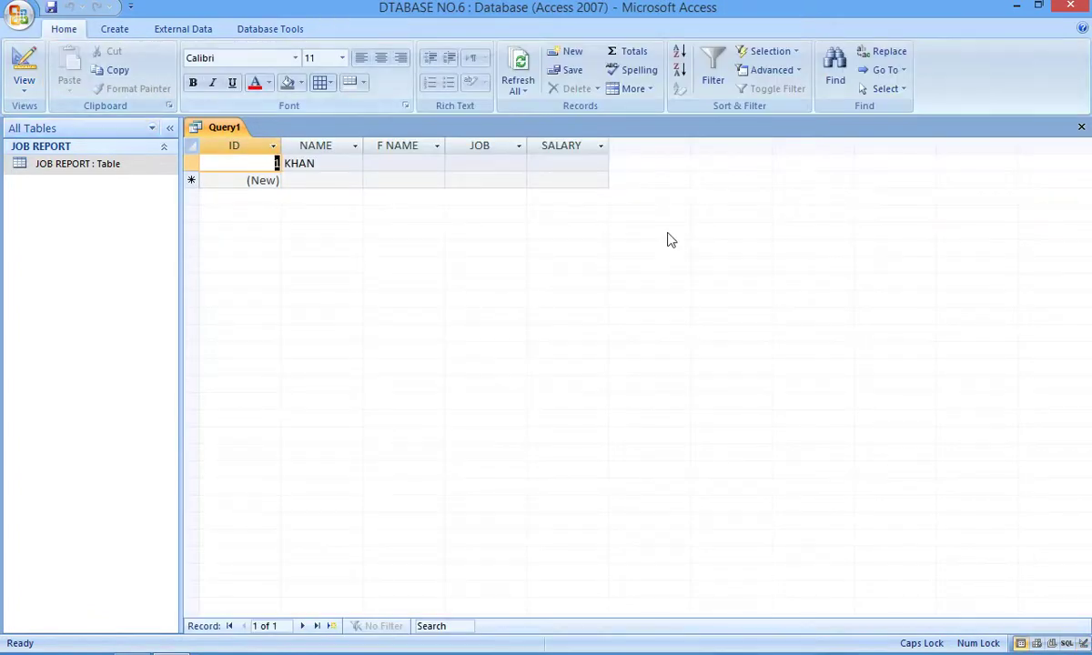
click(412, 163)
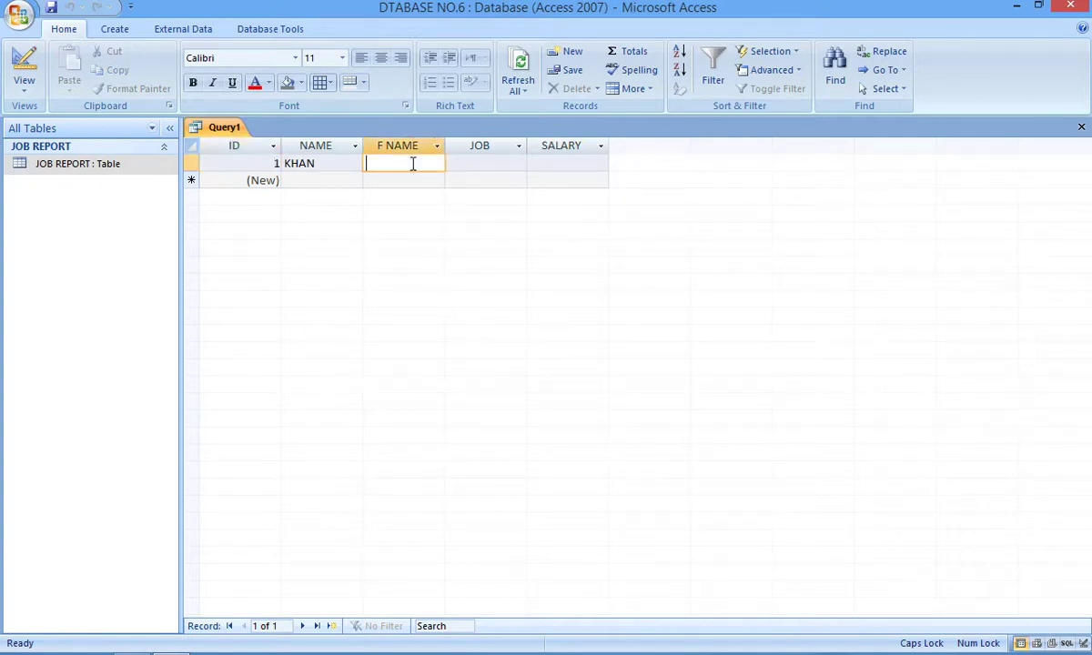
text(SULIMAN)
key(Tab)
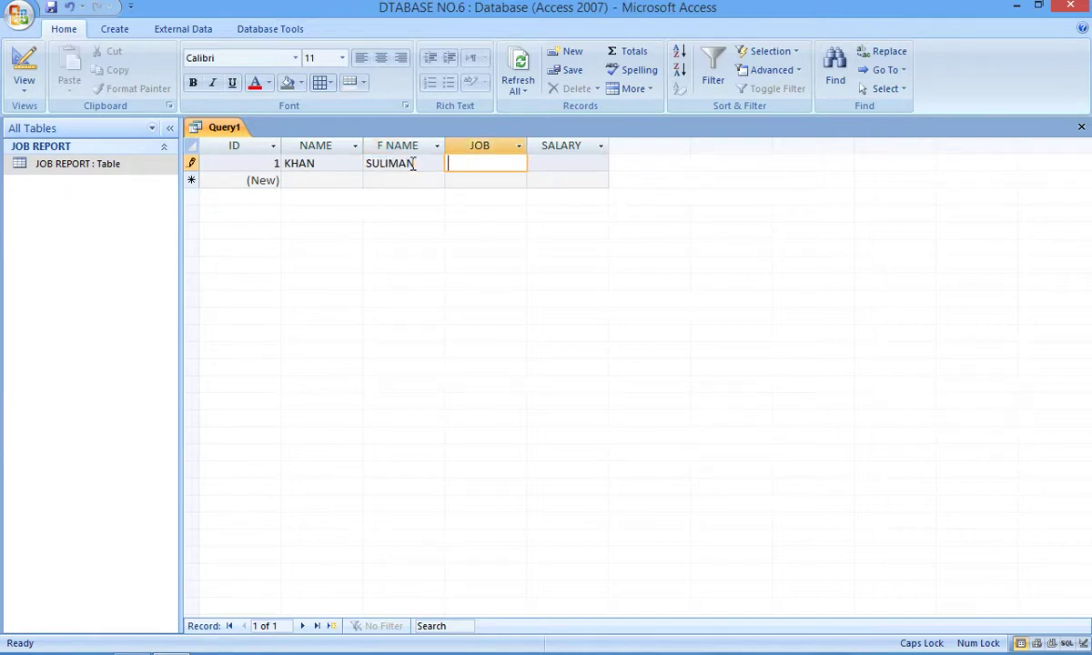
text(DOCTOR)
key(Down)
key(Left)
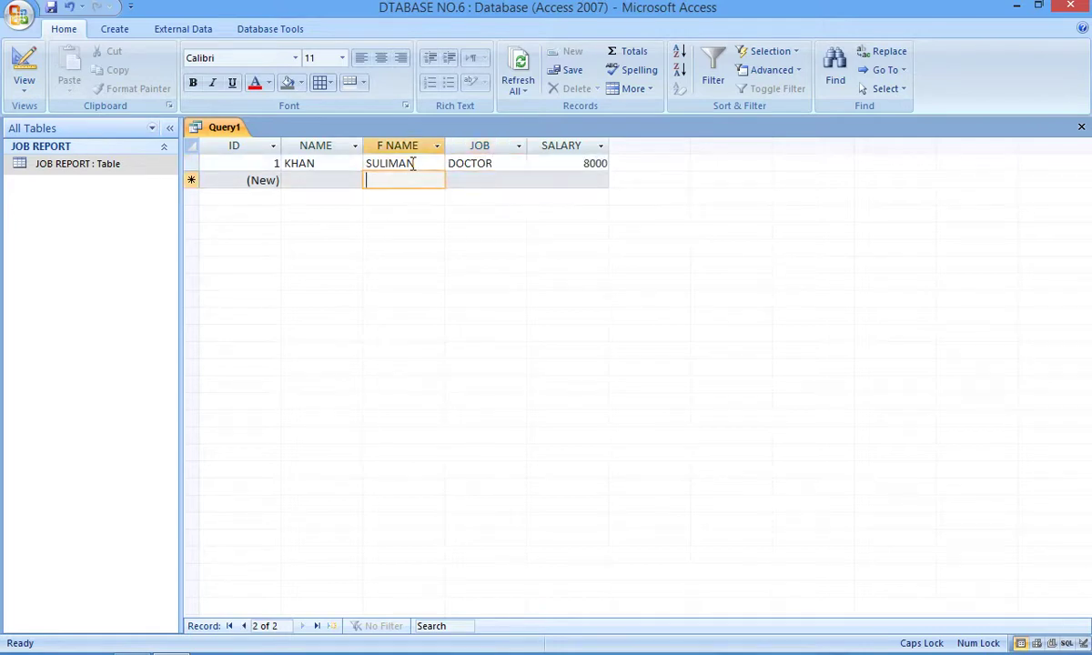
Step: Close the query and save it under the name JOB
click(1081, 128)
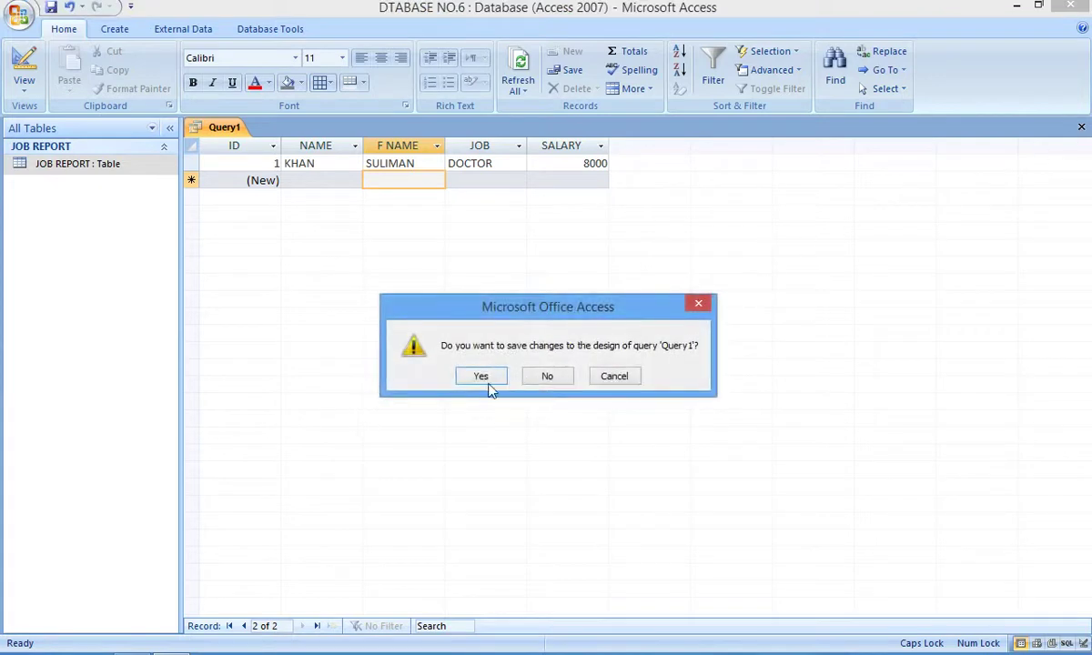
click(485, 377)
key(BackSpace)
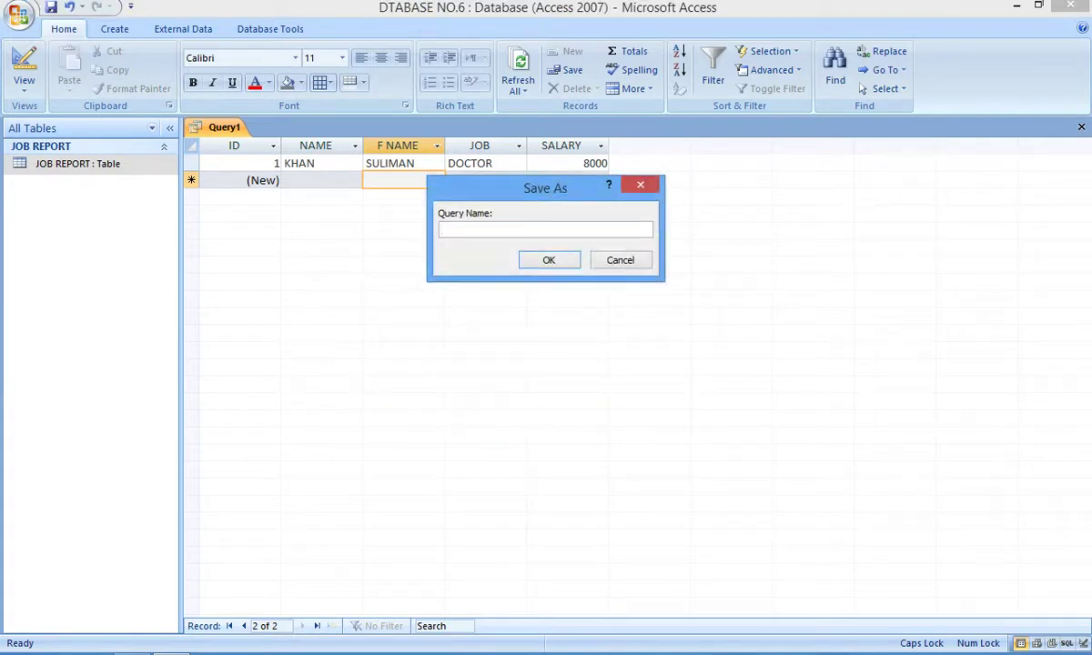
text(JOB)
click(549, 261)
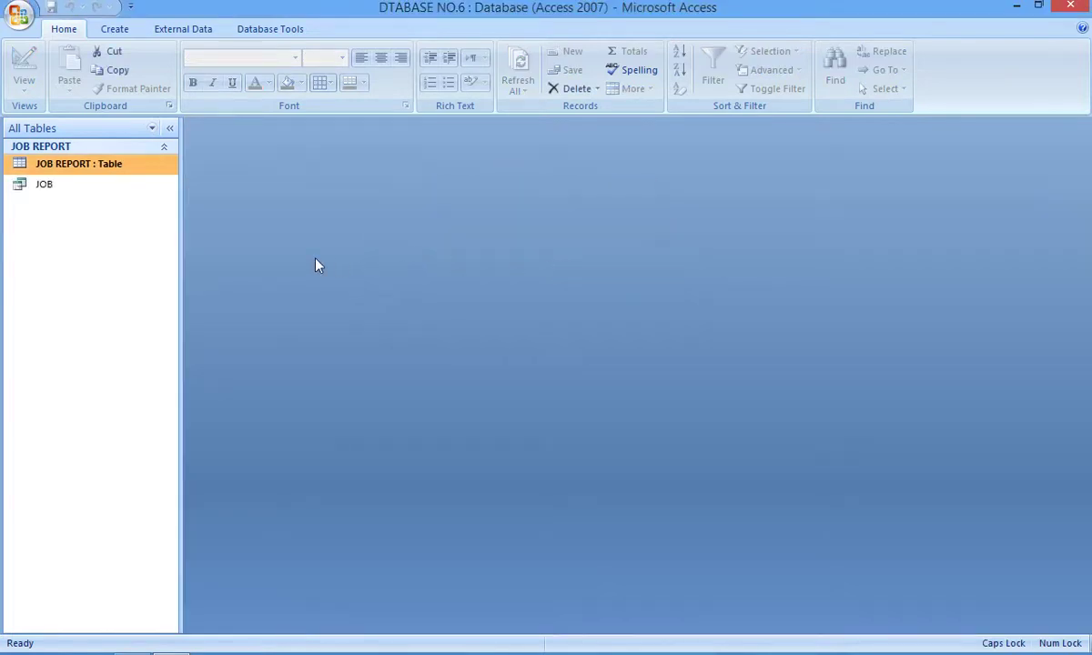
Step: Open the JOB query and add record 2 with a name, father's name and job ENGINEER
double_click(24, 184)
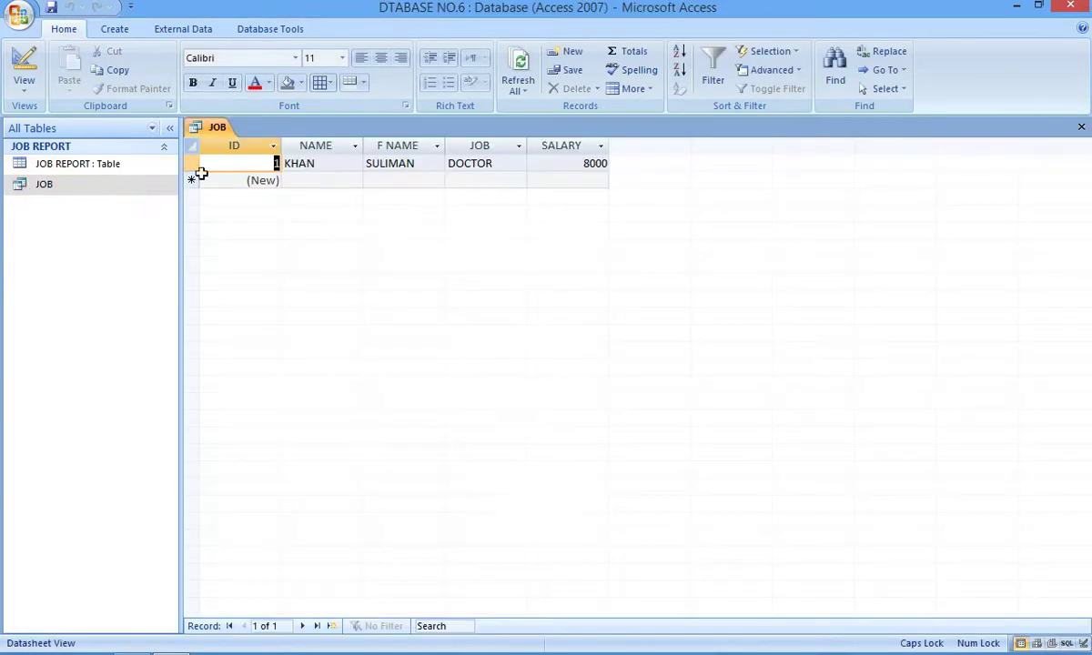
click(288, 180)
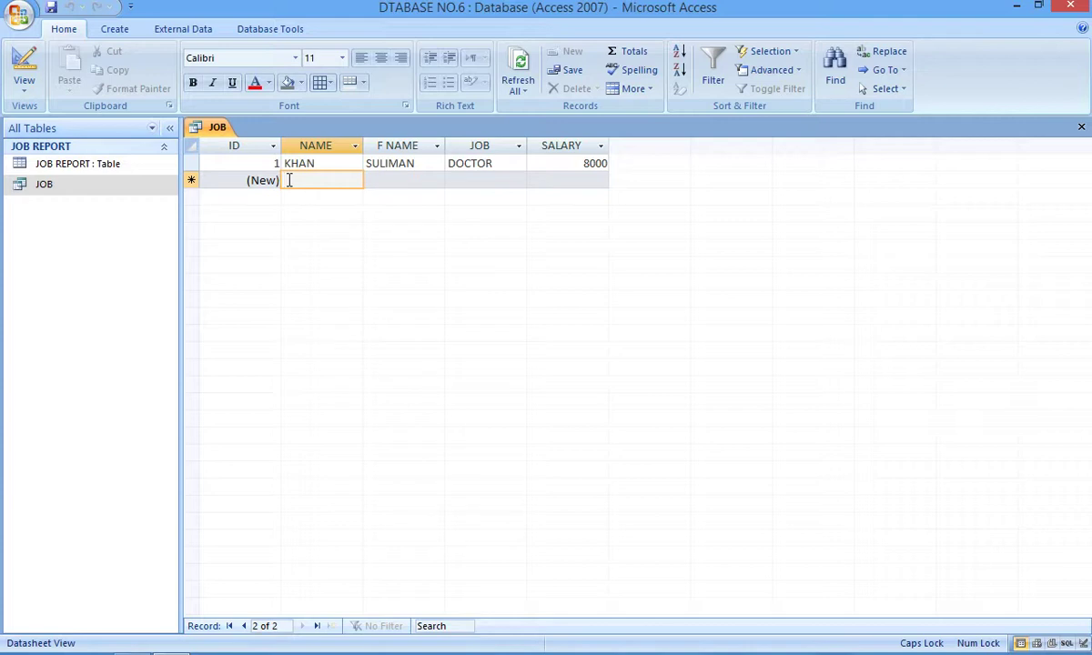
key(Tab)
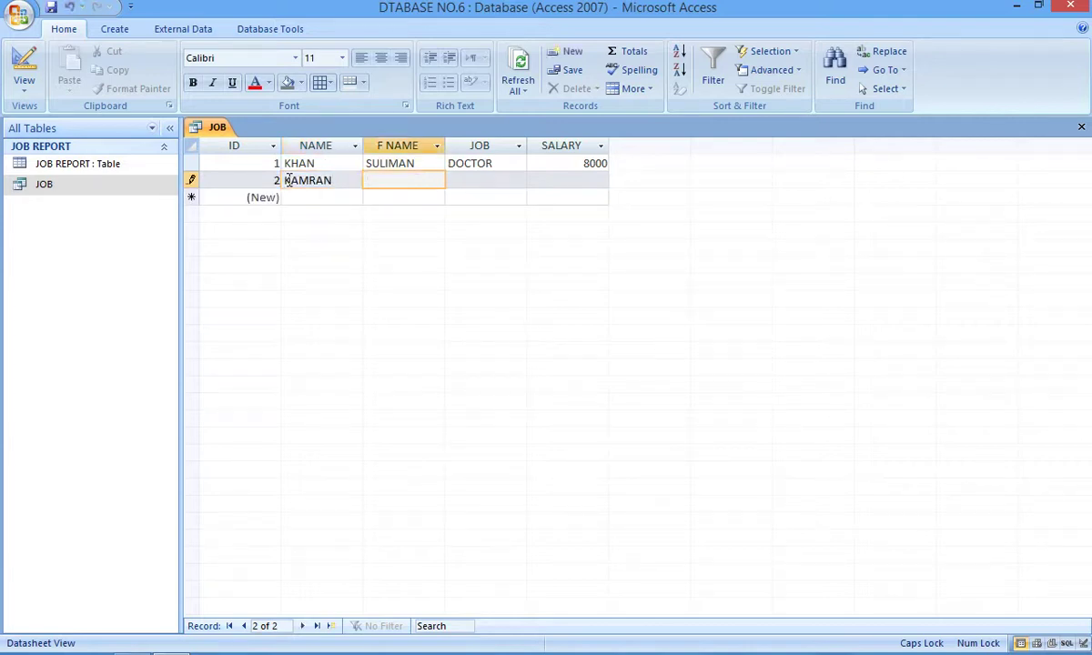
key(Tab)
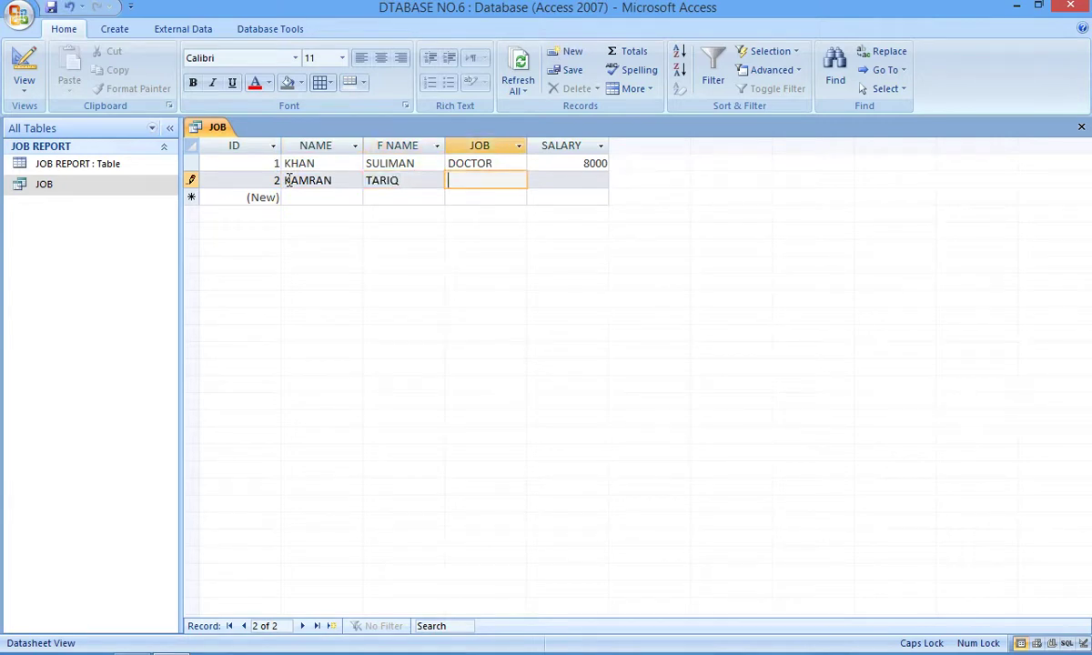
text(ENGINEER)
key(Tab)
key(Down)
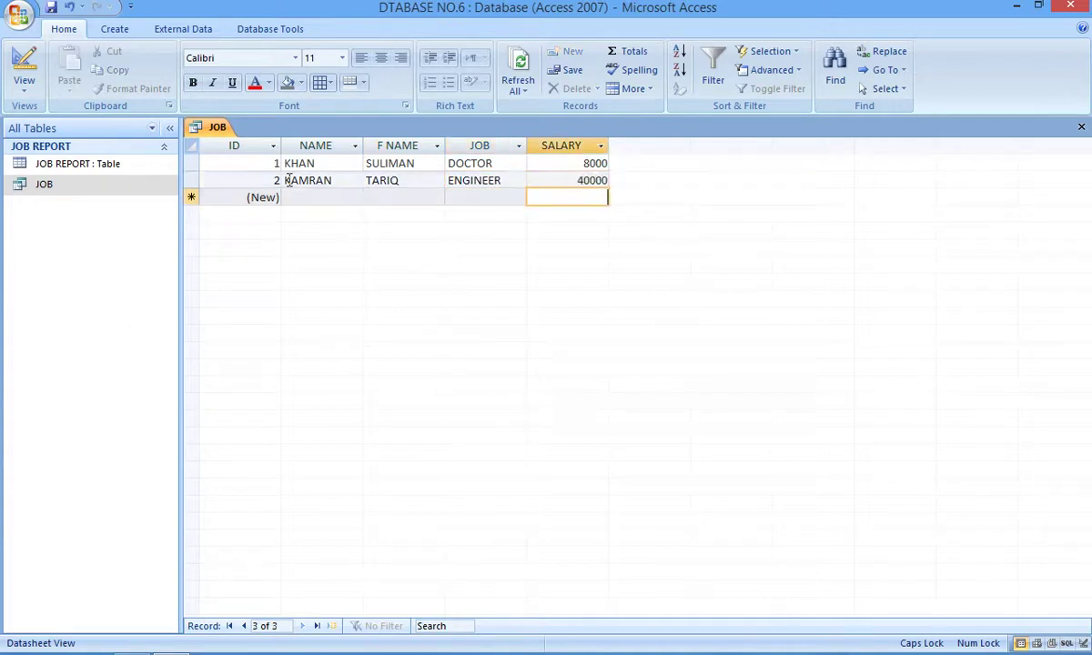
key(shift+Tab)
key(shift+Tab)
key(shift+Tab)
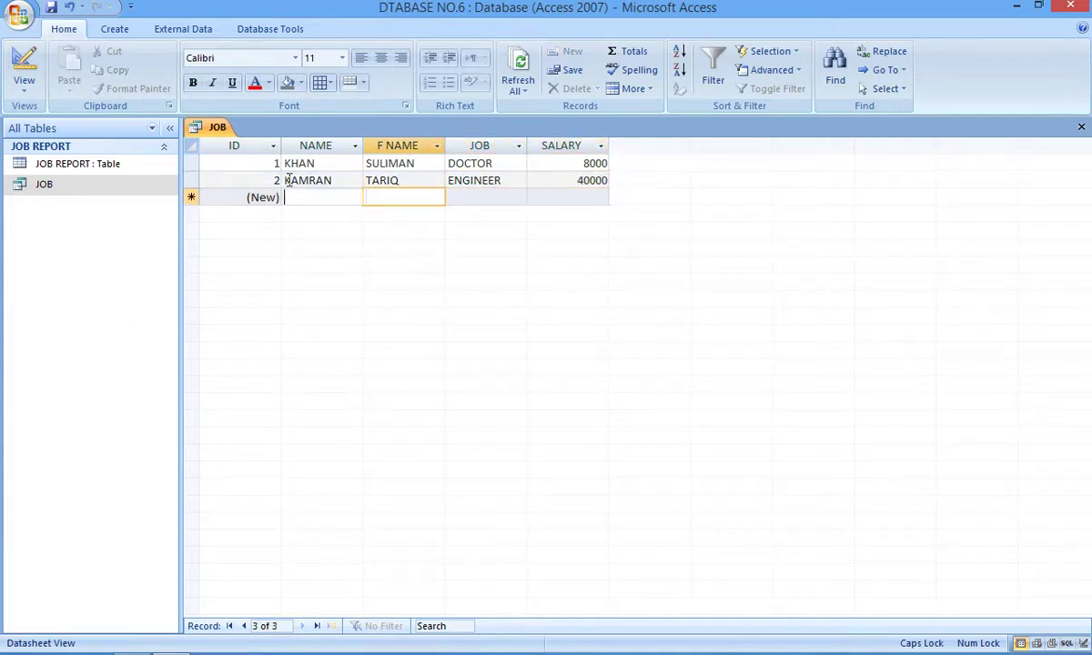
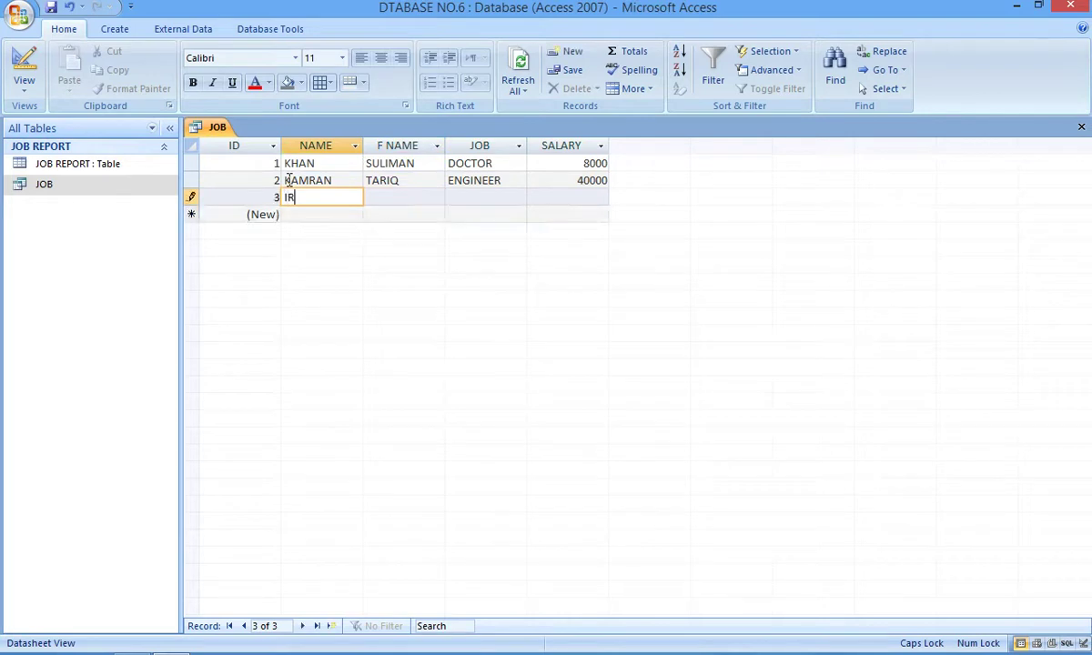
Step: Add records 3 and 4 with names, fathers' names and jobs TEACHER and ENGINEER
key(Tab)
key(Tab)
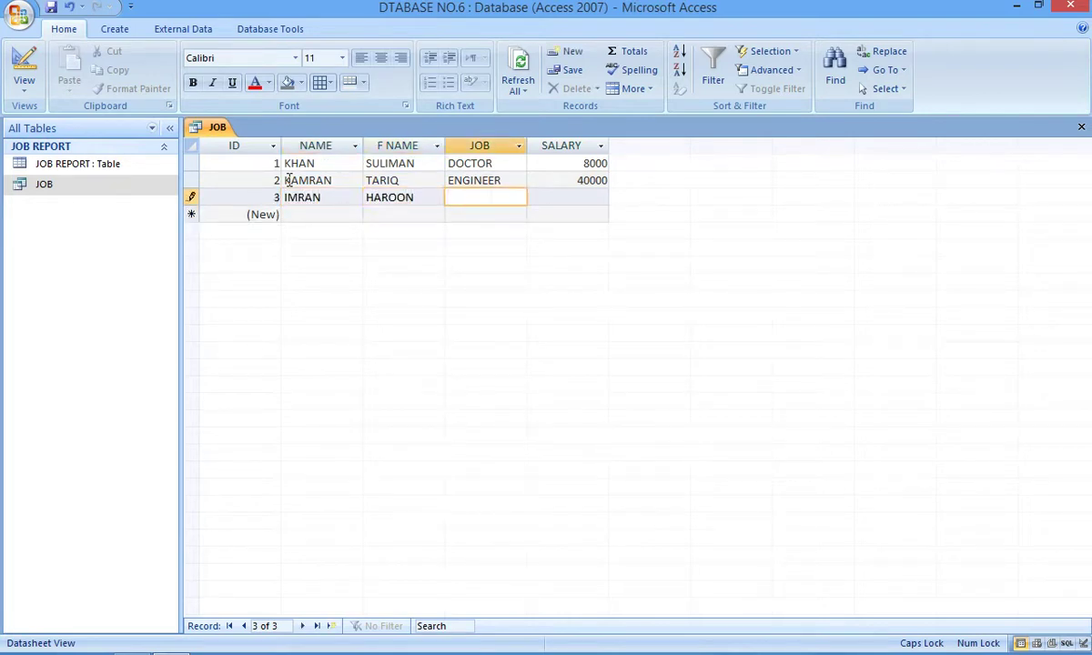
text(TEACHER)
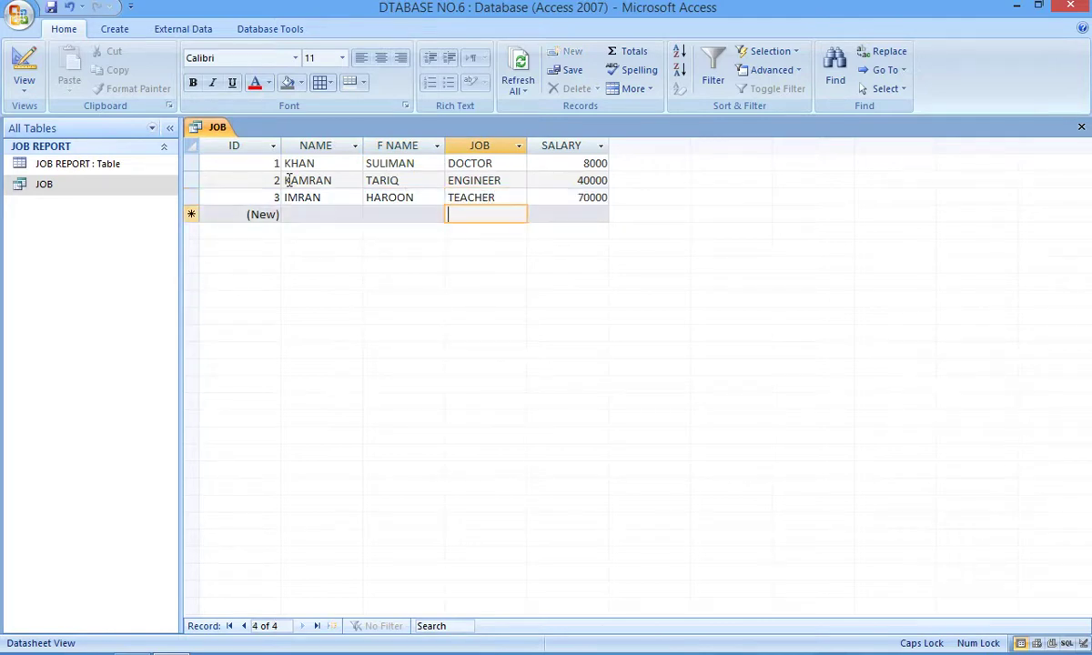
key(shift+Tab)
key(shift+Tab)
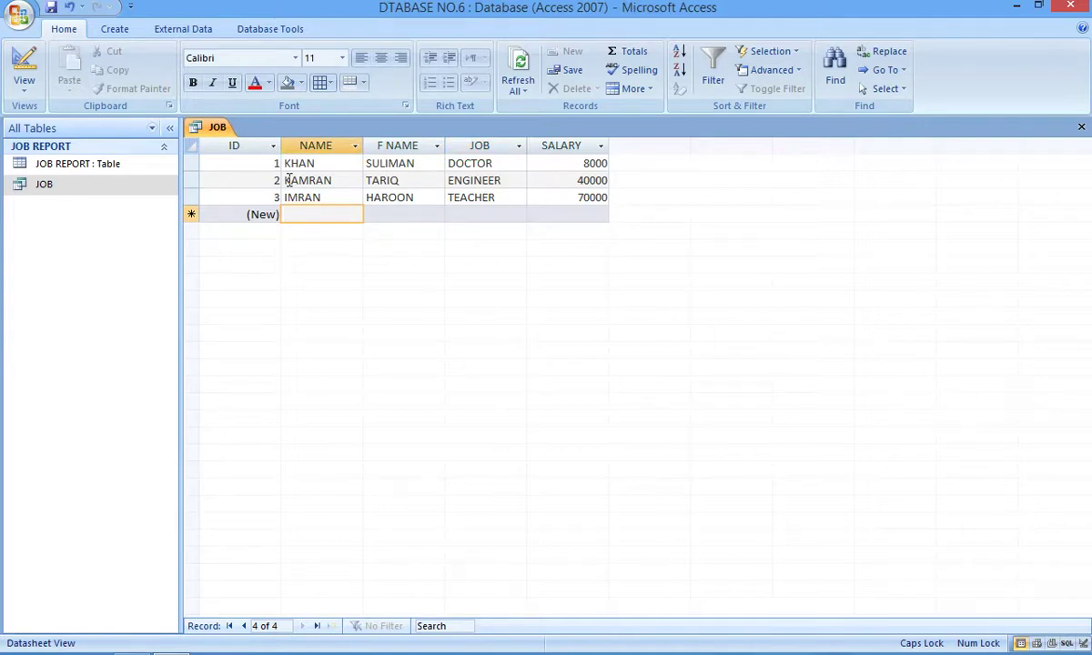
key(Tab)
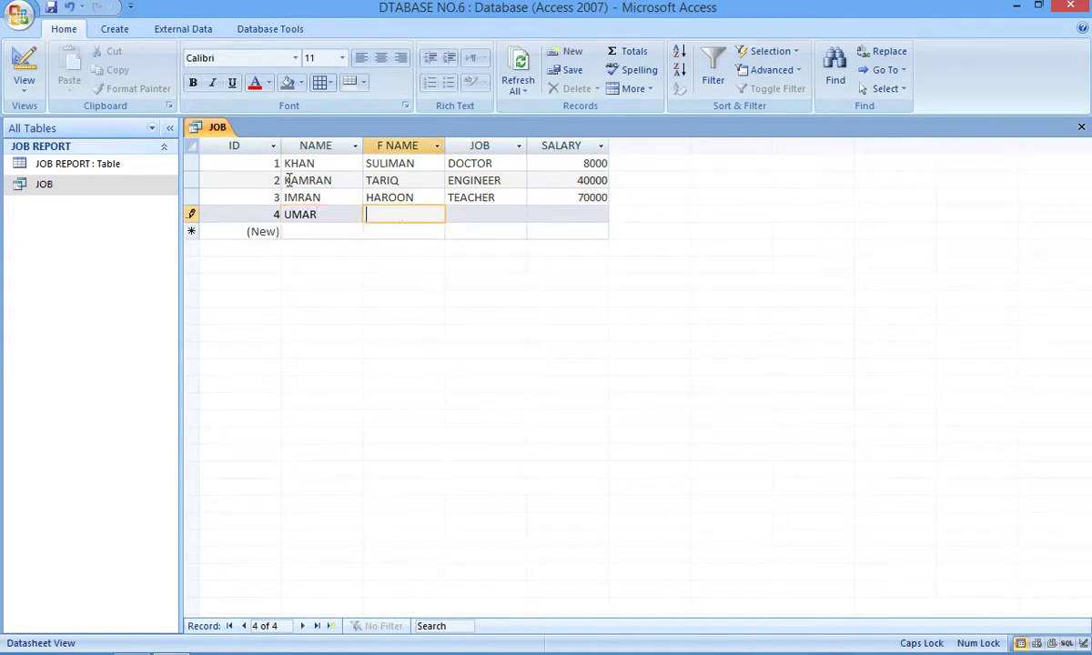
key(Tab)
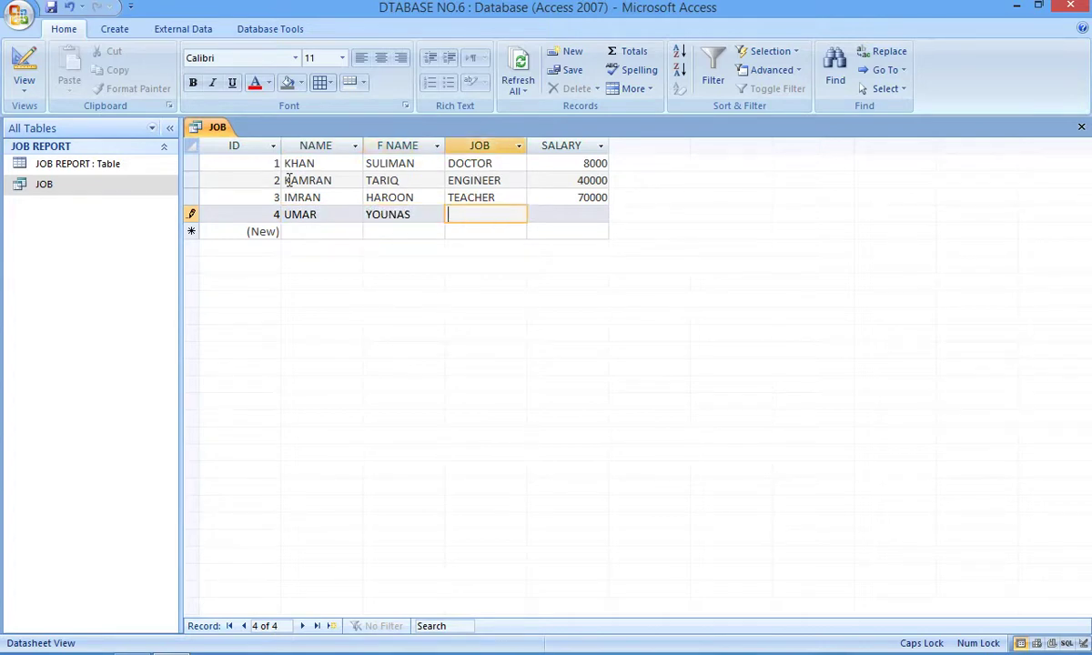
text(ENGINEER)
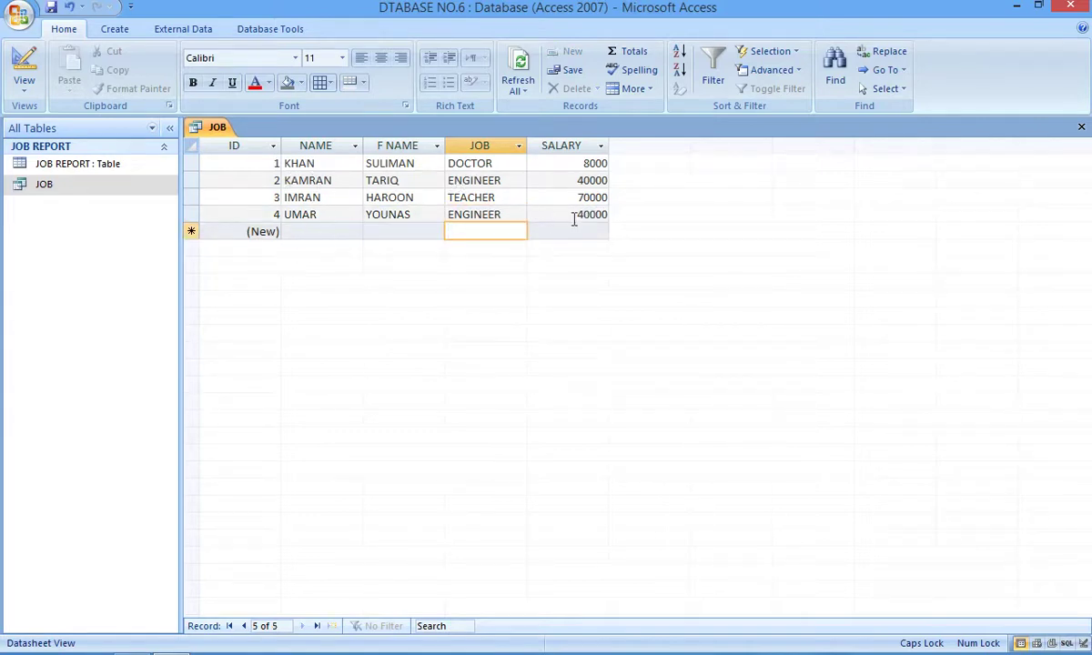
Step: Check the calculated salaries and close the JOB query datasheet
click(551, 199)
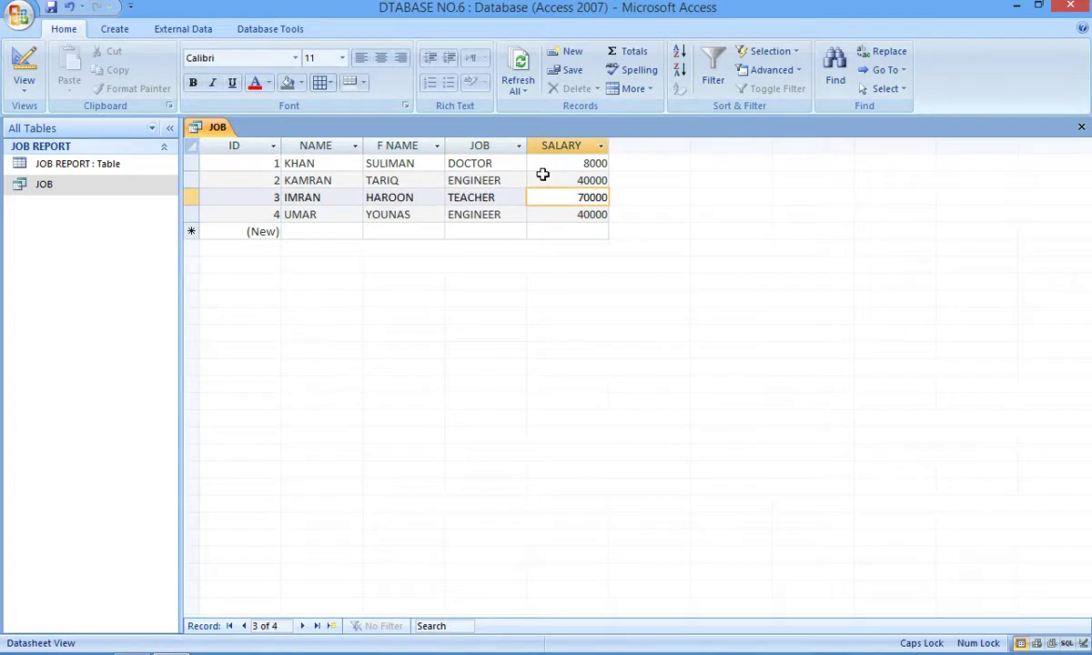
click(509, 165)
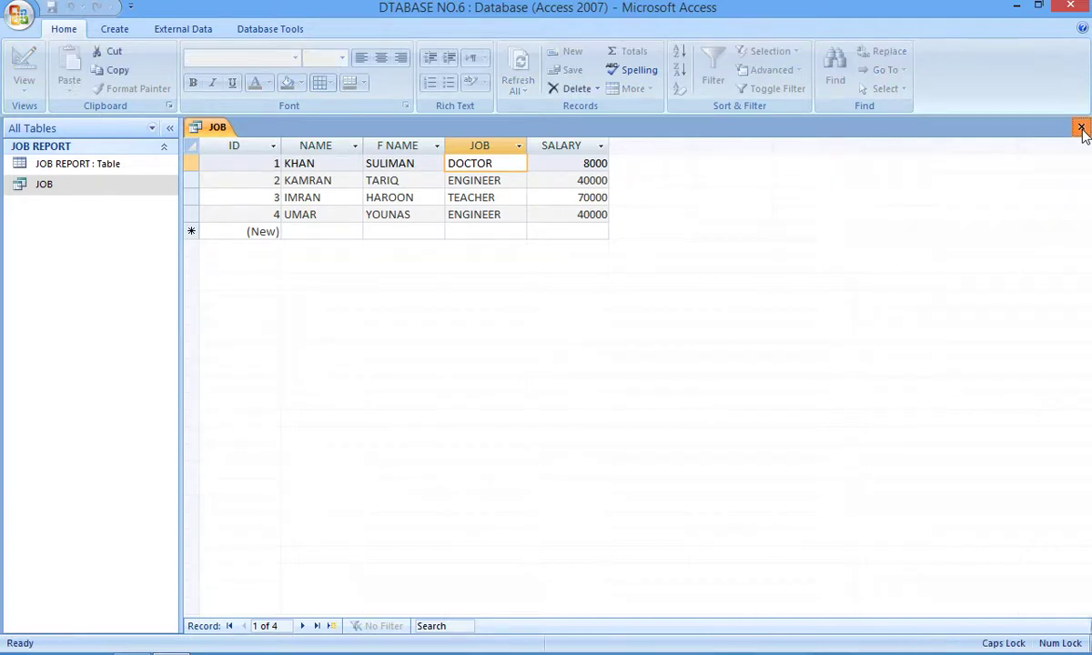
click(1080, 128)
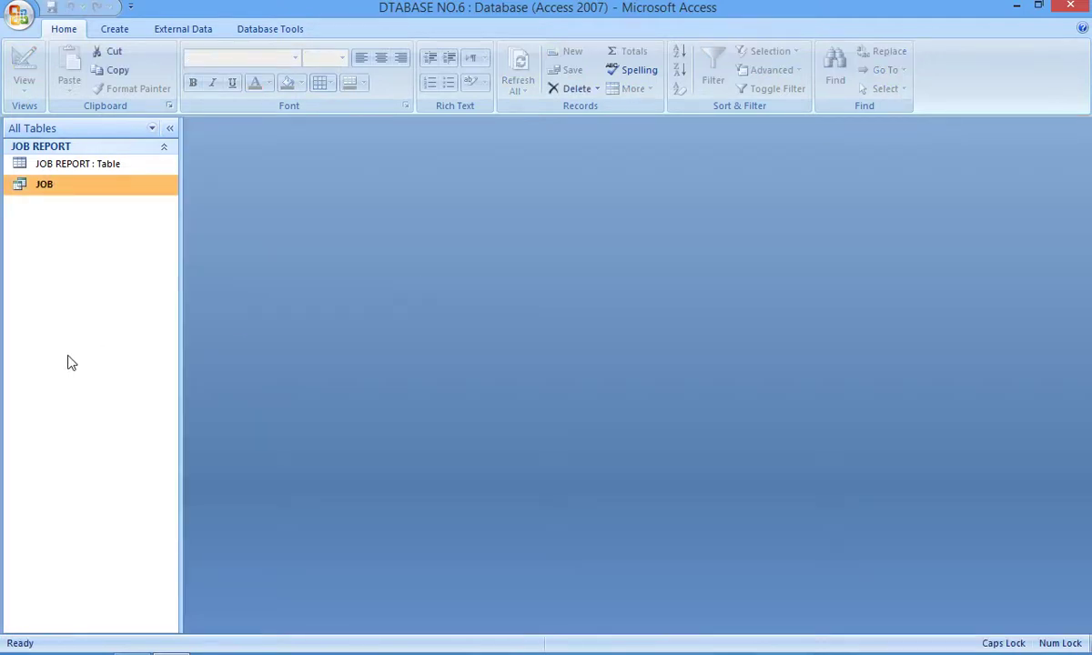